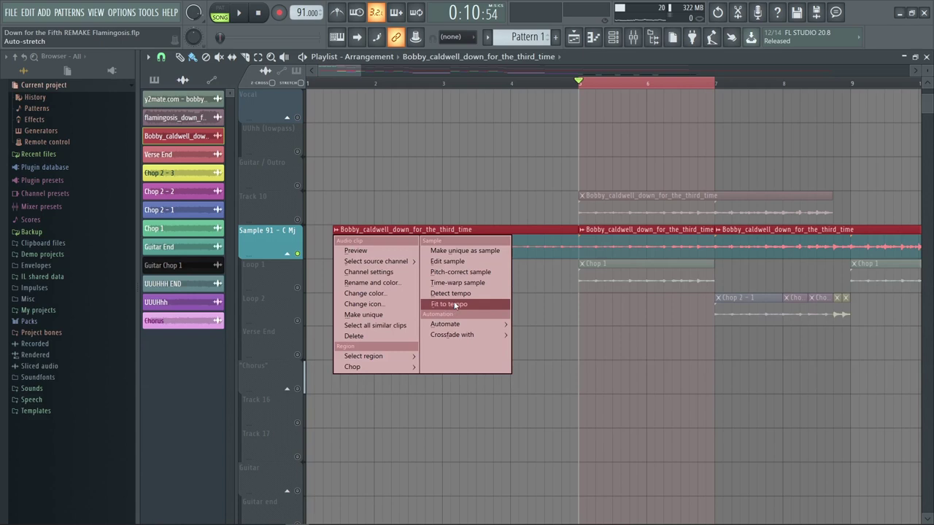
Step: Fit the Bobby Caldwell sample to the 91 BPM project tempo, and raise the project tempo to 93 BPM with all channels restretched
click(464, 307)
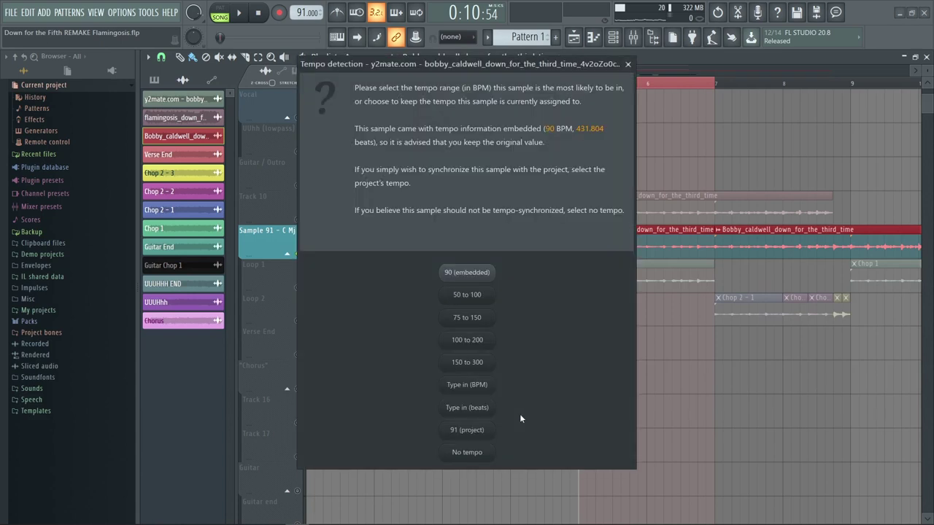
click(477, 429)
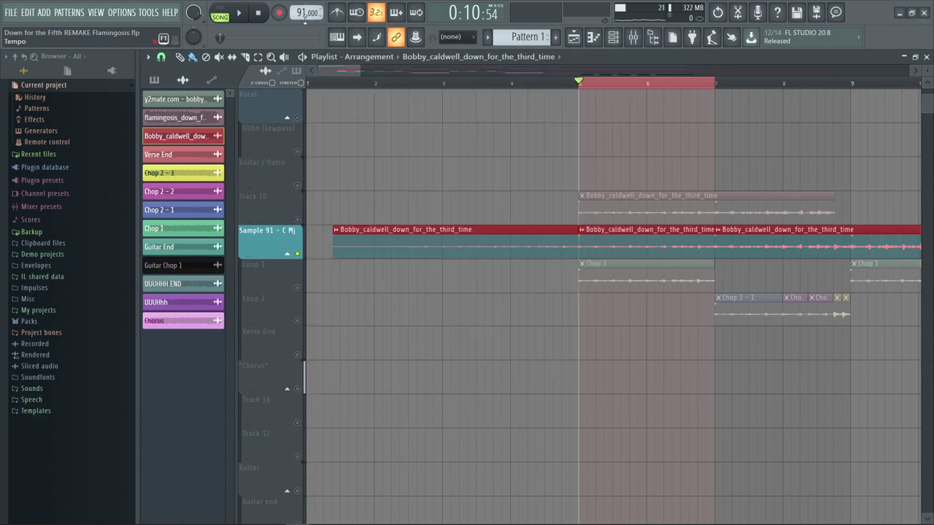
scroll(300, 12, up, 2)
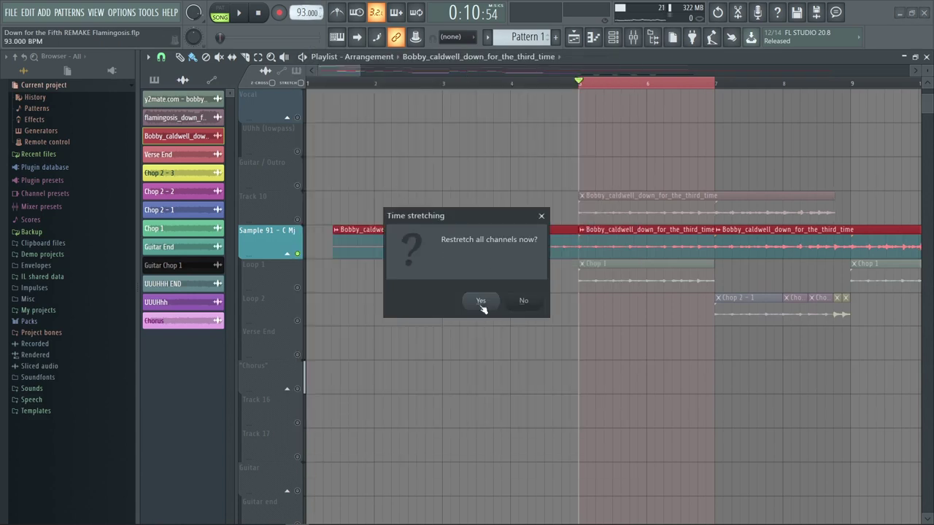
click(481, 301)
click(421, 83)
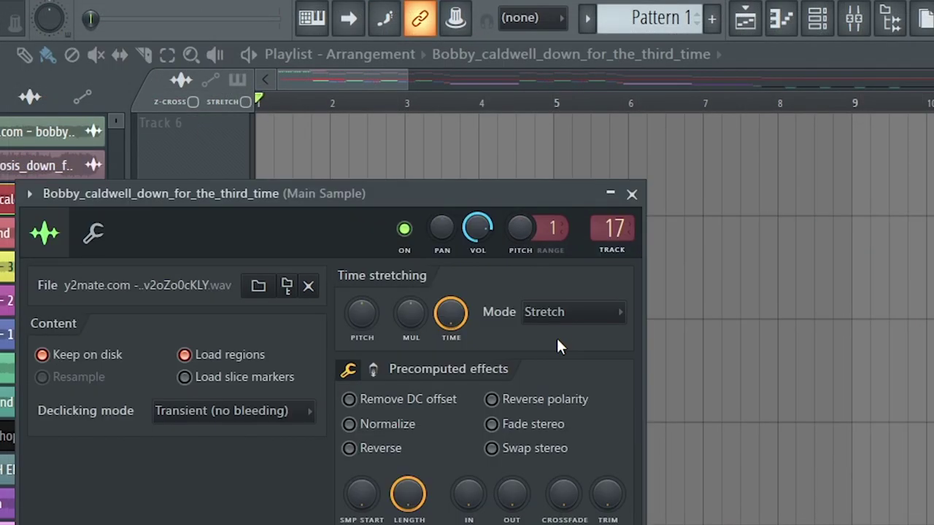
Step: Check the time-stretching mode in the main sample's channel settings and close the settings
click(562, 312)
click(631, 194)
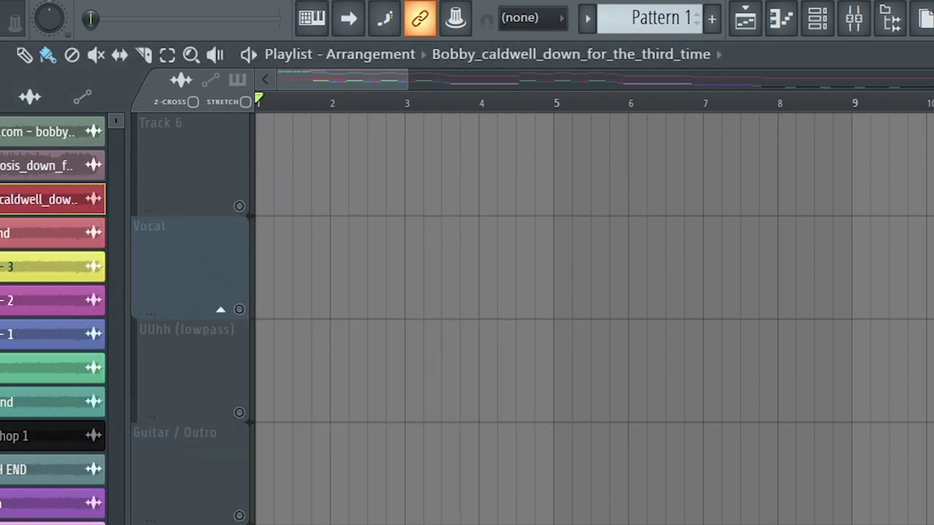
scroll(463, 450, down, 3)
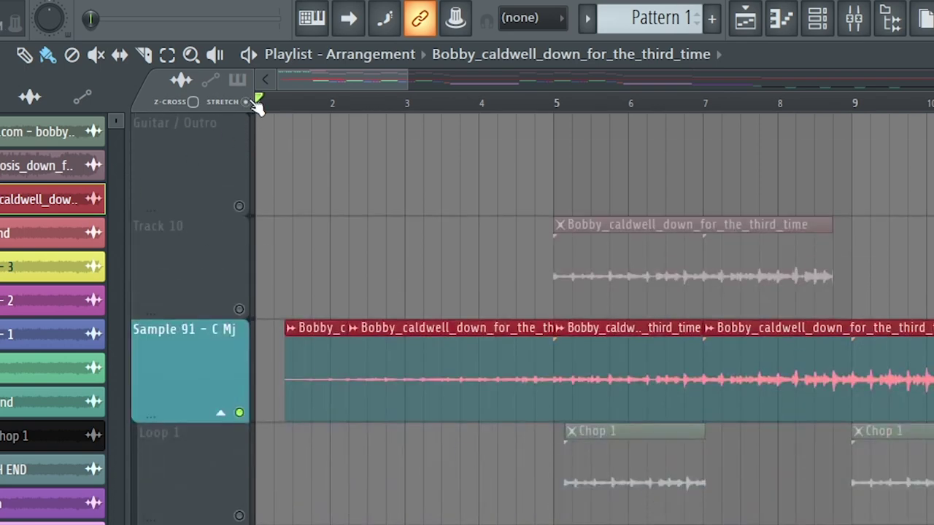
scroll(798, 506, up, 5)
drag(617, 471, 628, 471)
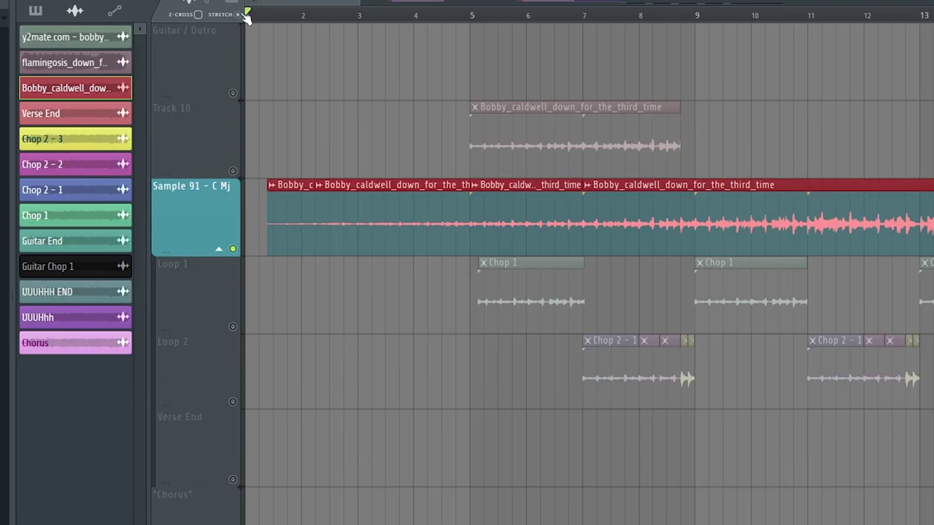
scroll(537, 306, up, 4)
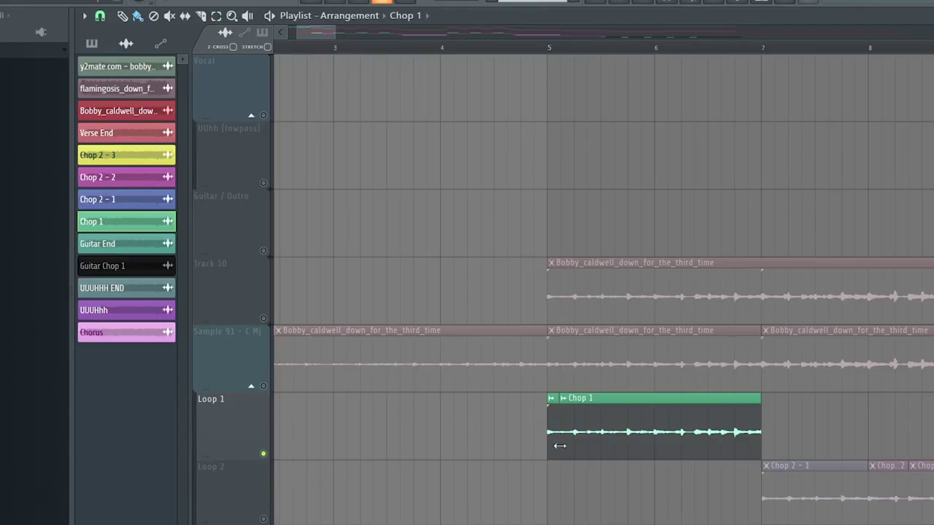
Step: Try placing the short opening slice of Chop 1 from Loop 1 at the start of bar 1 on the Verses track
scroll(516, 446, up, 3)
scroll(434, 429, down, 3)
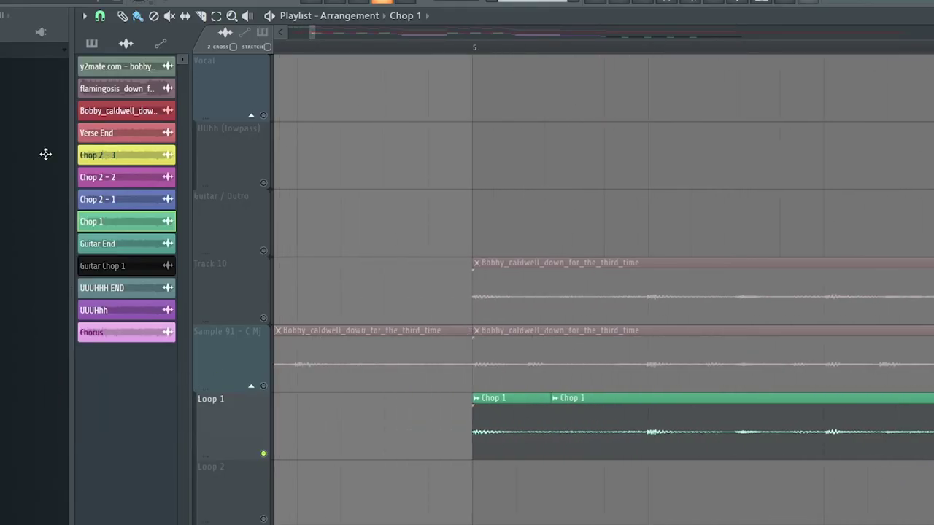
drag(46, 154, 425, 110)
scroll(306, 219, down, 2)
scroll(257, 267, up, 3)
scroll(354, 319, down, 1)
scroll(358, 322, down, 2)
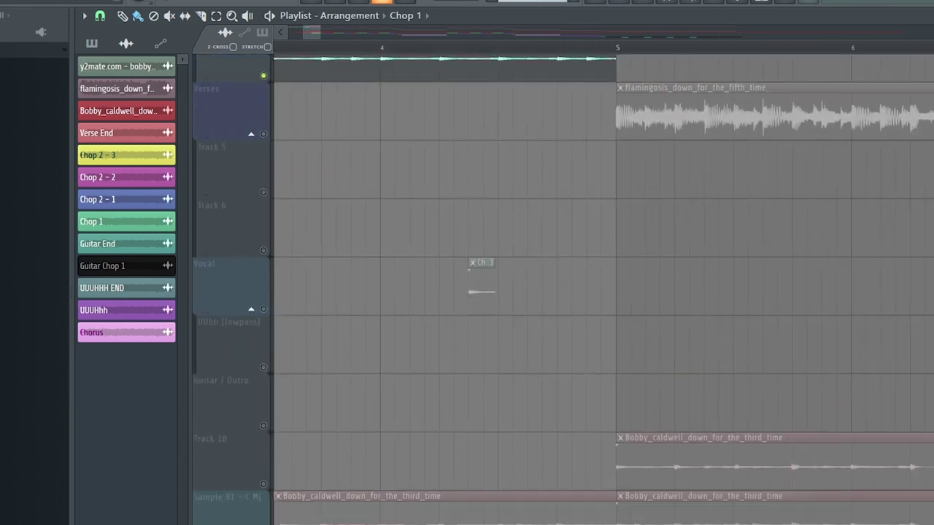
scroll(477, 302, up, 1)
drag(478, 302, 135, 150)
scroll(417, 217, down, 1)
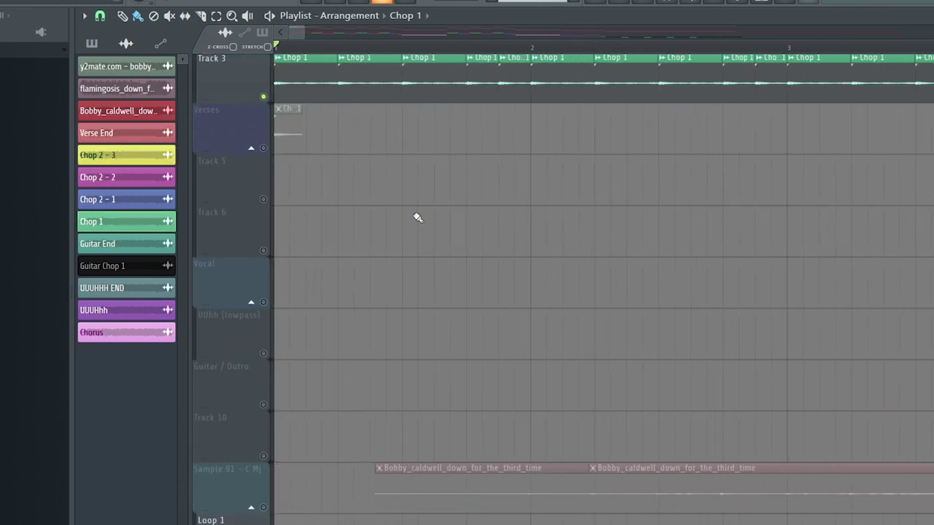
Step: Unmute the Verses track and play the beginning of the Chop 1 pattern on Track 3
scroll(416, 217, up, 3)
click(264, 149)
scroll(340, 234, up, 2)
scroll(340, 234, down, 2)
key(space)
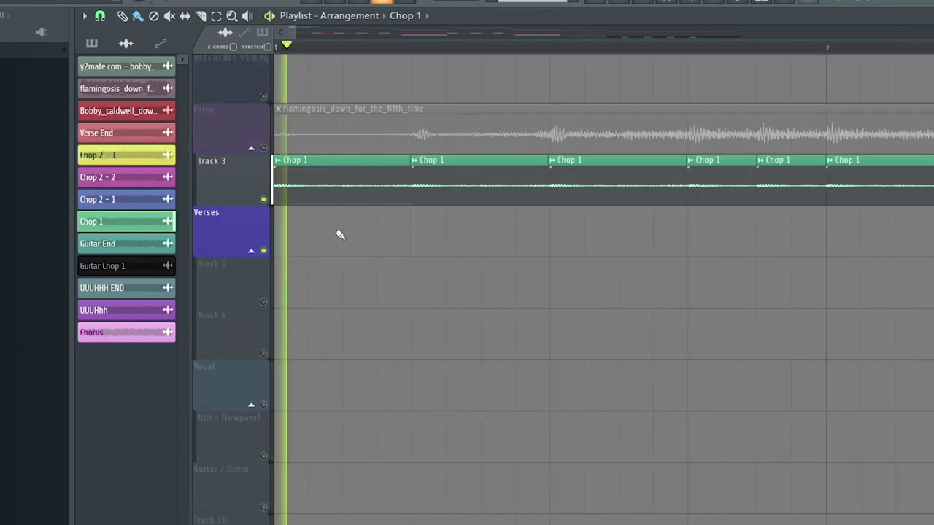
key(space)
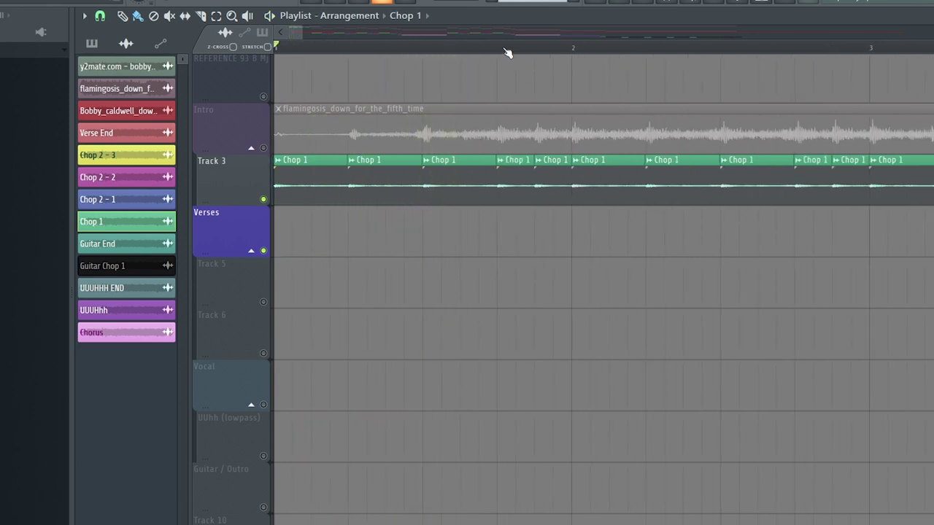
Step: Pick out the first three Chop 1 clips on Track 3 and set the time selection over the whole of bar 1
drag(506, 52, 273, 48)
click(317, 186)
click(384, 182)
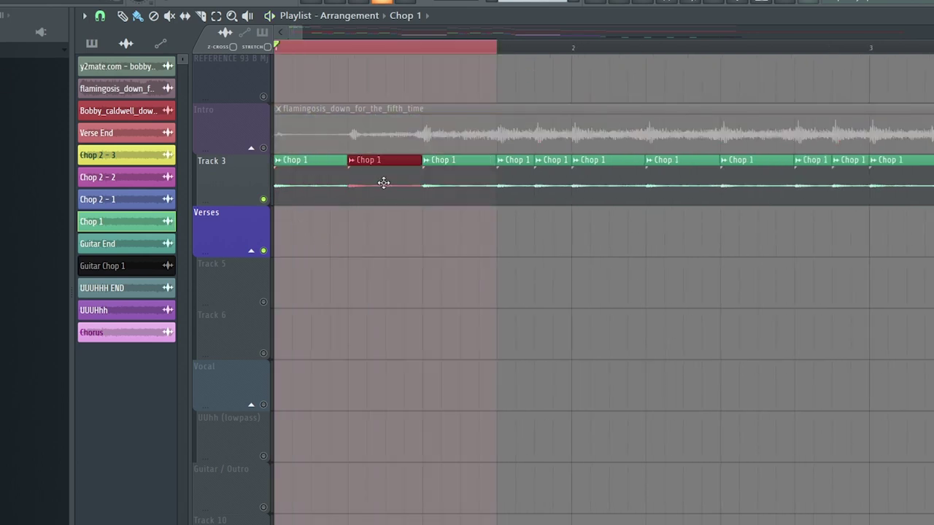
click(448, 181)
ctrl+click(574, 49)
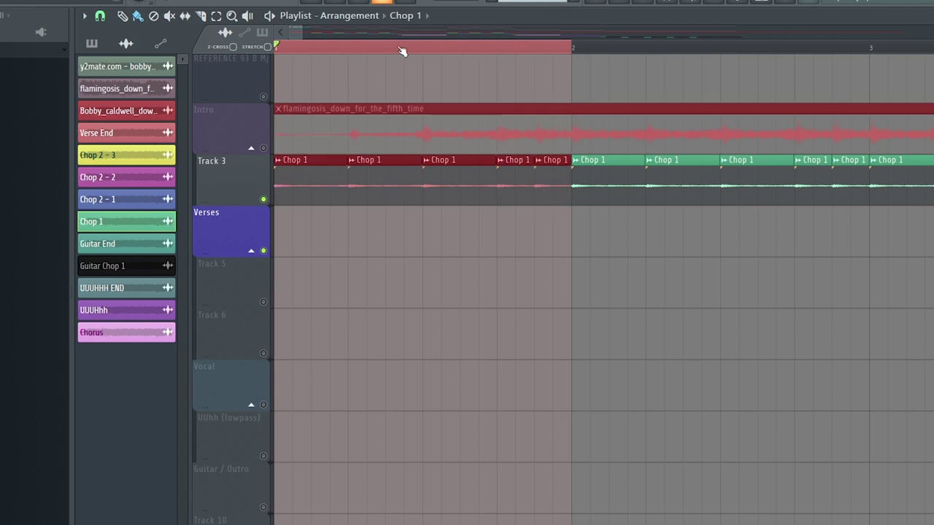
Step: Try placing two half-beat Chop 1 clips on the Verses track over the last beat of bar 1, and delete them again
drag(277, 48, 498, 65)
ctrl+click(466, 339)
drag(377, 182, 526, 224)
click(563, 225)
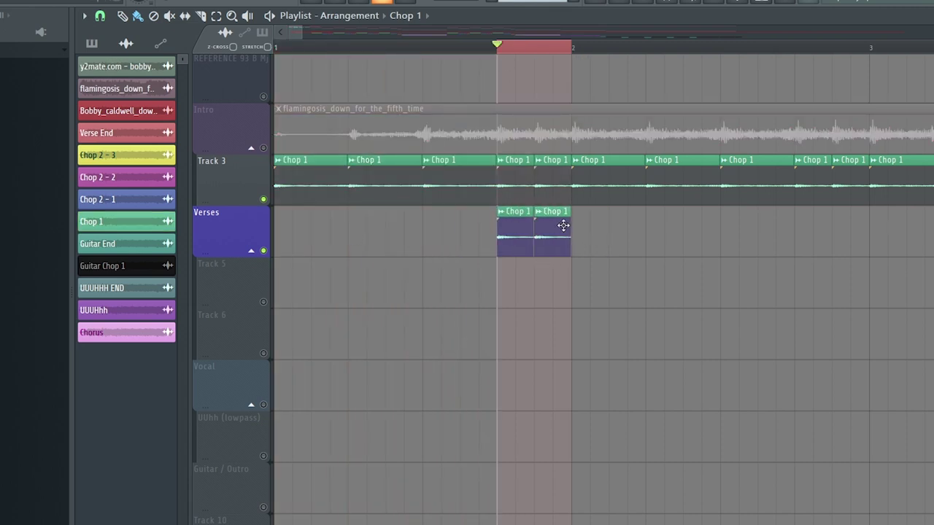
scroll(553, 277, up, 4)
scroll(543, 271, down, 2)
right_click(442, 220)
right_click(531, 230)
Step: Play the last beat of bar 1 on Track 3, and loop the whole bar to hear its rhythm
key(space)
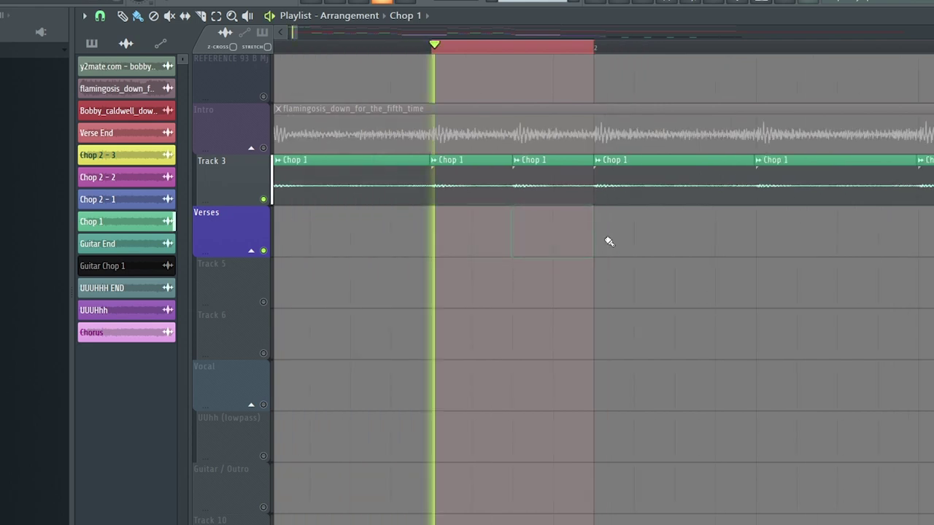
scroll(521, 279, down, 4)
key(space)
drag(378, 48, 56, 44)
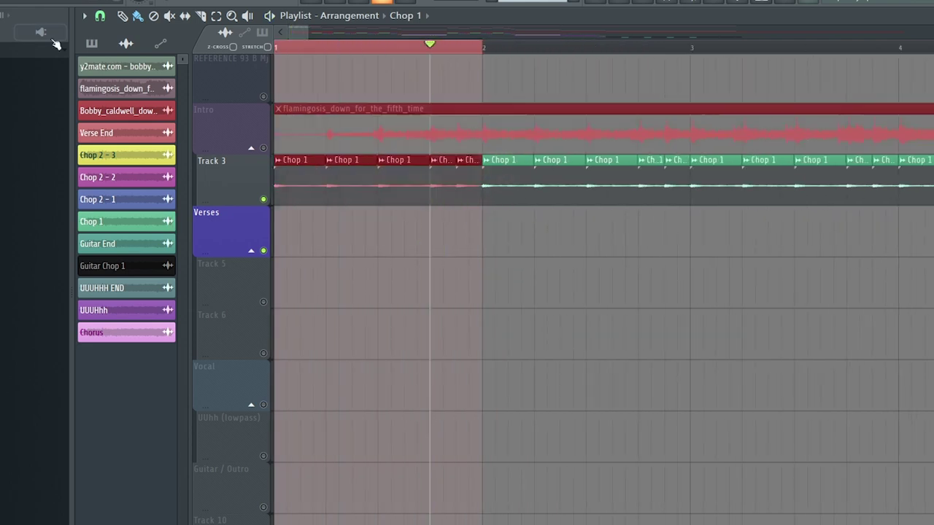
key(space)
scroll(308, 198, down, 4)
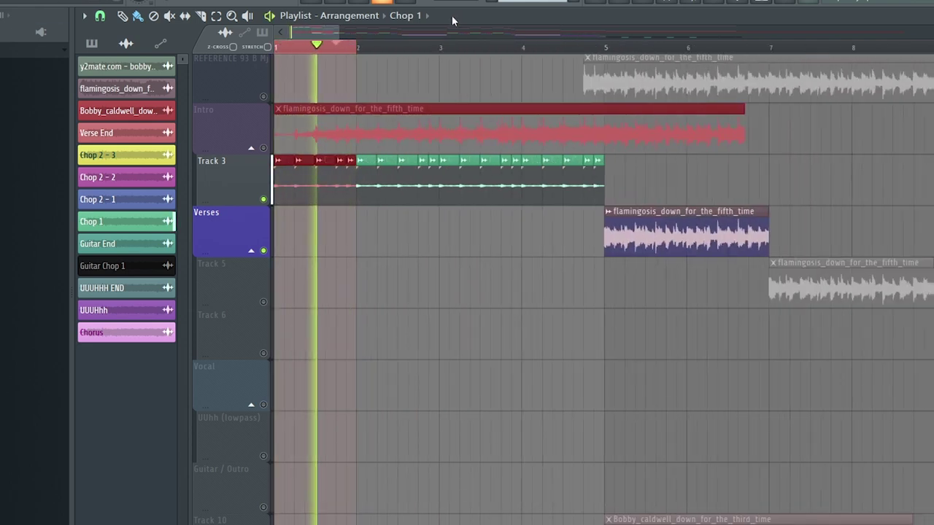
key(space)
drag(447, 55, 385, 56)
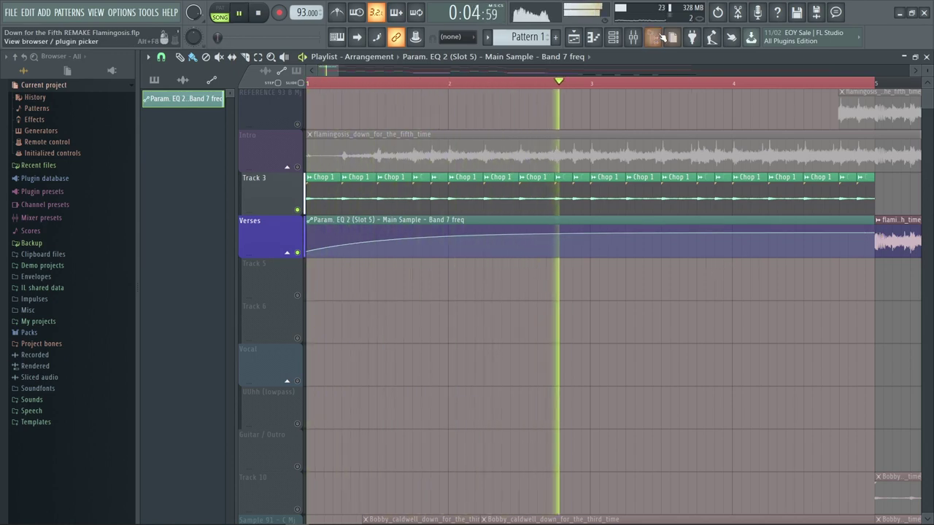
Step: Flatten the Param. EQ 2 Band 7 freq automation into a nearly straight ramp with 4% tension, and adjust its point near bar 5
key(space)
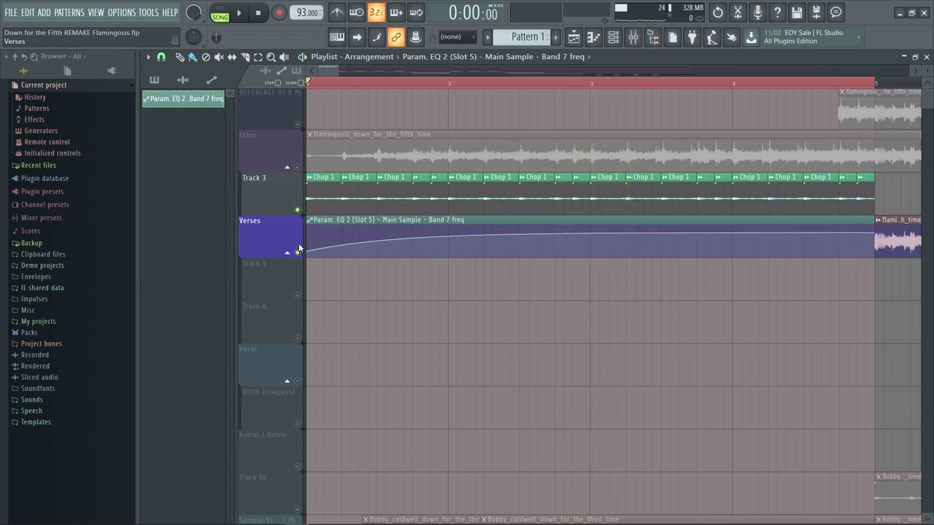
key(space)
drag(581, 233, 589, 243)
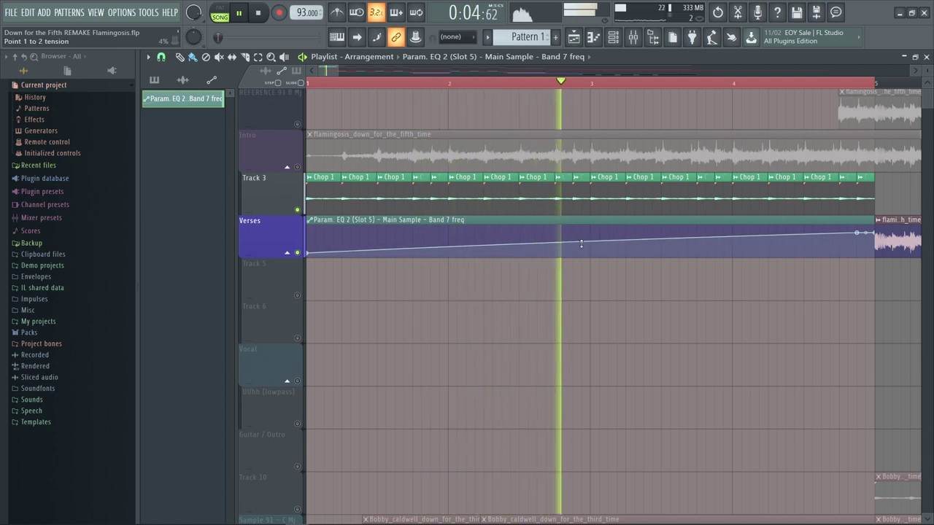
right_click(858, 233)
click(873, 252)
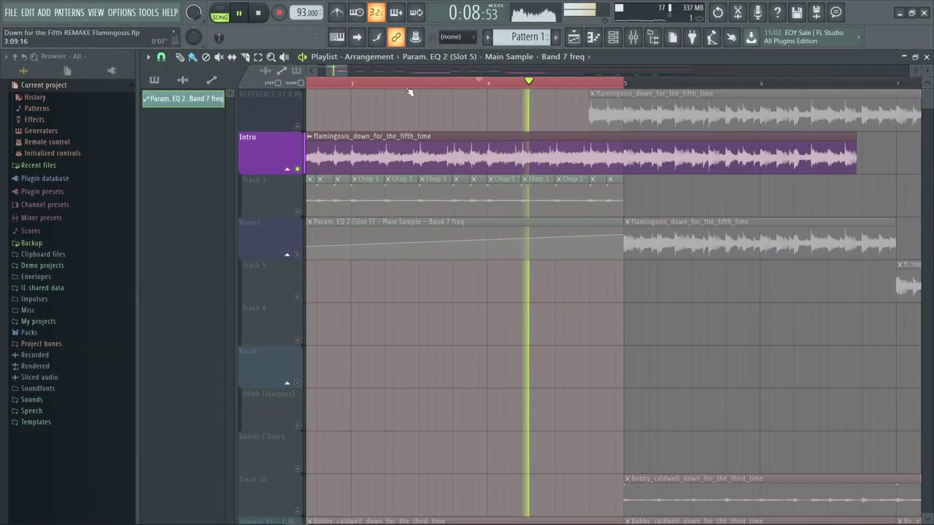
Step: Listen to the end of the Intro reference clip by looping bar 4 and then bars 3 to 4
drag(337, 85, 489, 82)
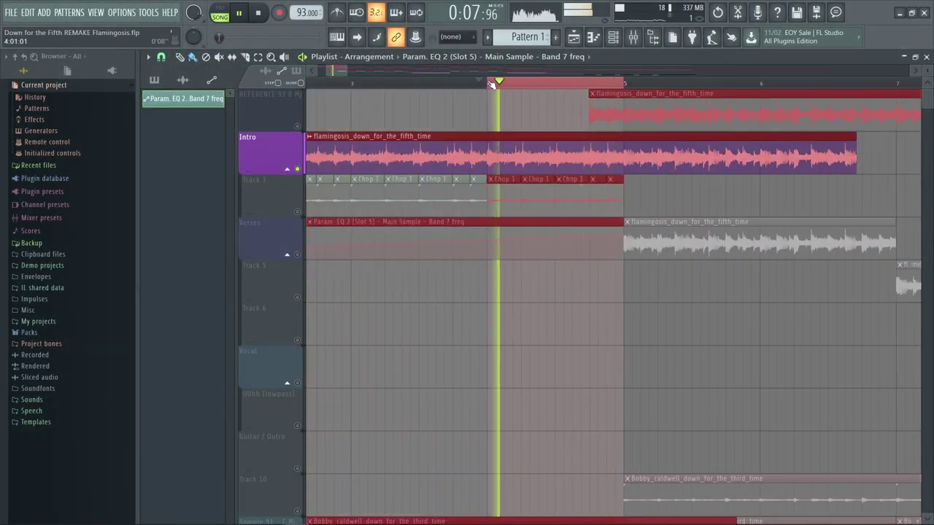
scroll(487, 129, down, 2)
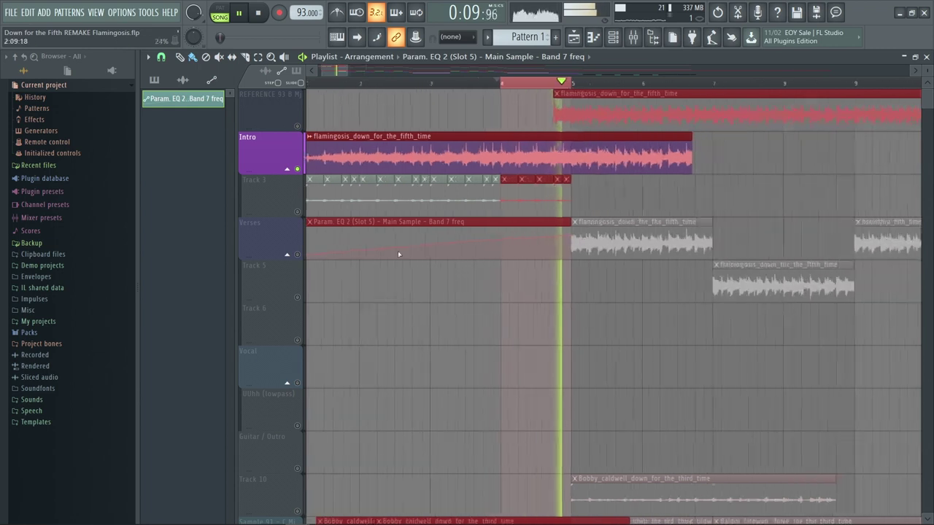
scroll(397, 251, up, 2)
drag(586, 82, 457, 83)
click(507, 83)
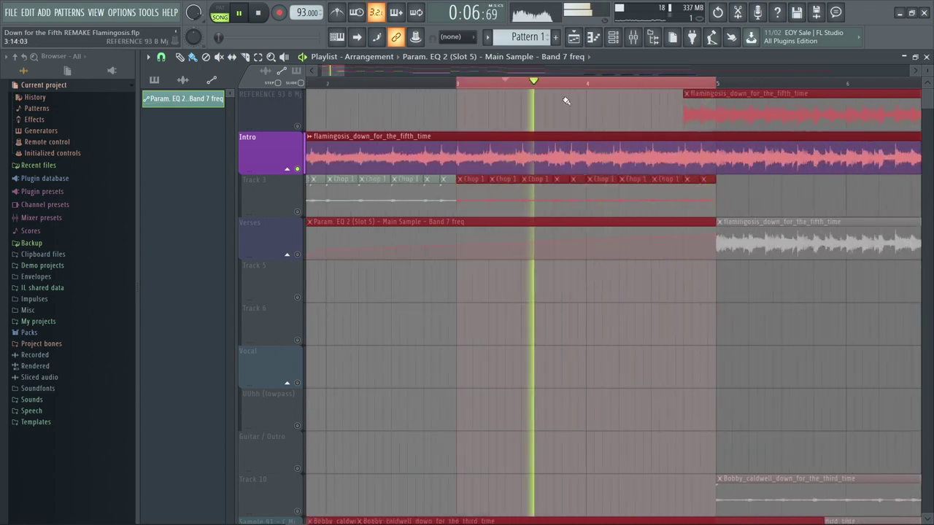
scroll(485, 86, down, 2)
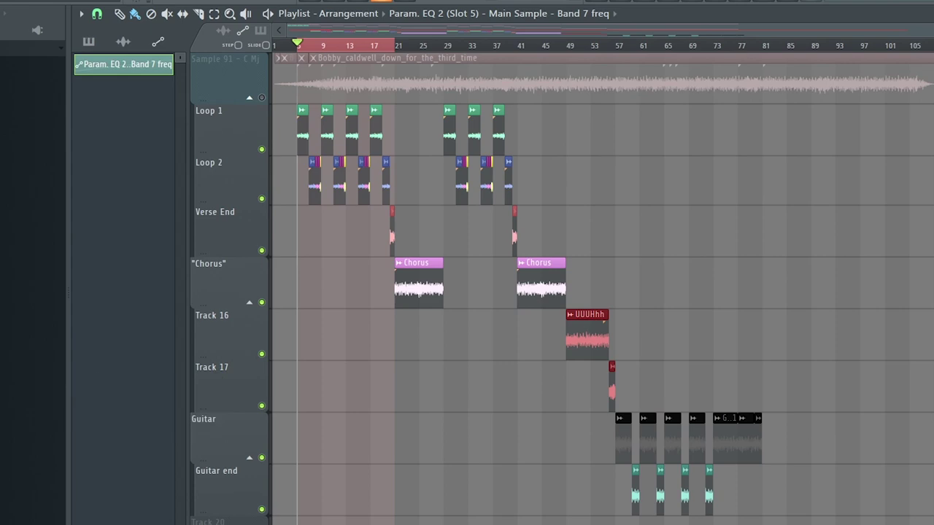
Step: Select the clips on the Guitar and Guitar end tracks, followed by the clips on Loop 1, Loop 2 and Verse End
drag(762, 419, 616, 503)
drag(606, 109, 292, 248)
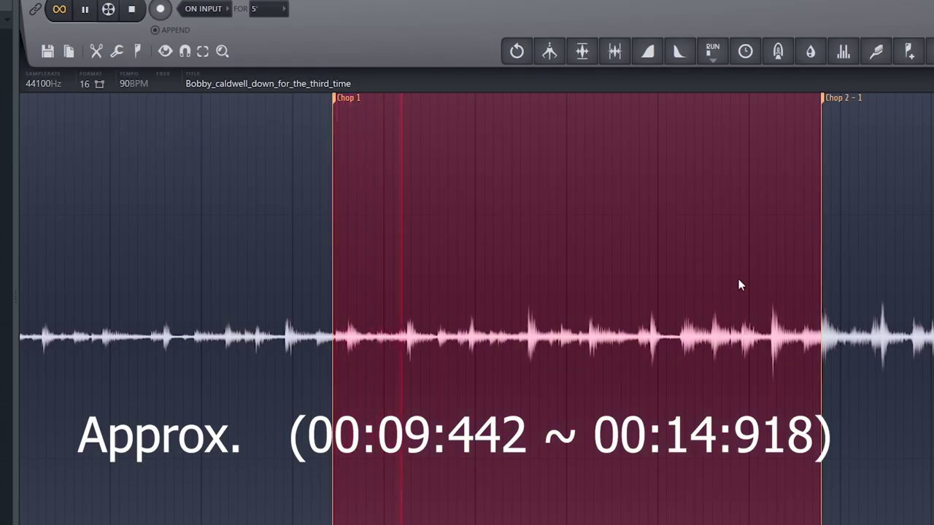
Step: Examine the Chop 1 and Chop 2 - 1 regions in the audio editor, and select the Chop 2 - 2 region
scroll(320, 360, up, 5)
drag(343, 354, 370, 354)
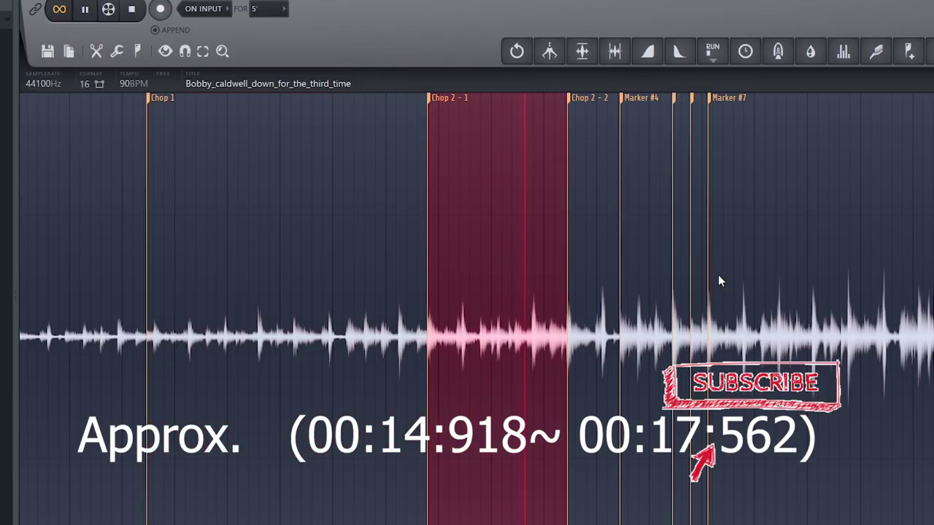
key(space)
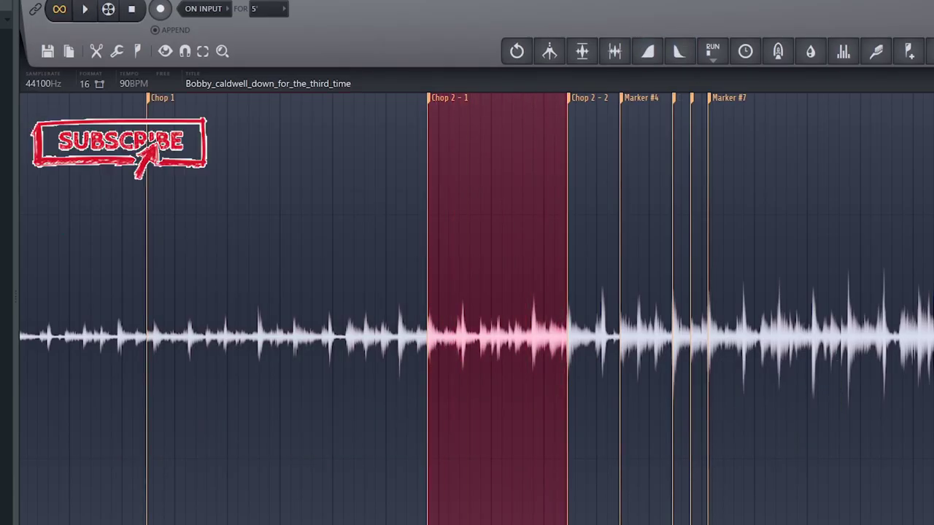
click(603, 108)
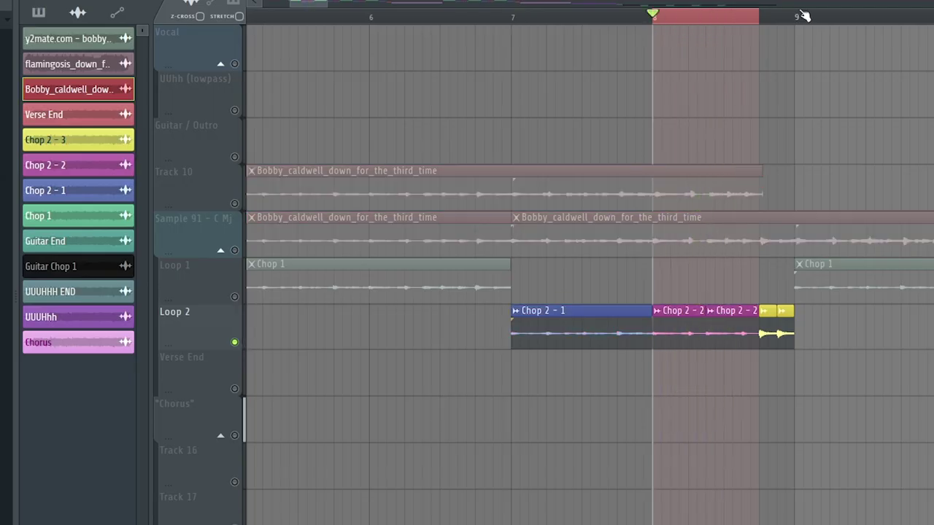
Step: Loop the two Chop 2 - 3 clips at the end of bar 8 on Loop 2, and briefly view the mixer
drag(801, 13, 800, 28)
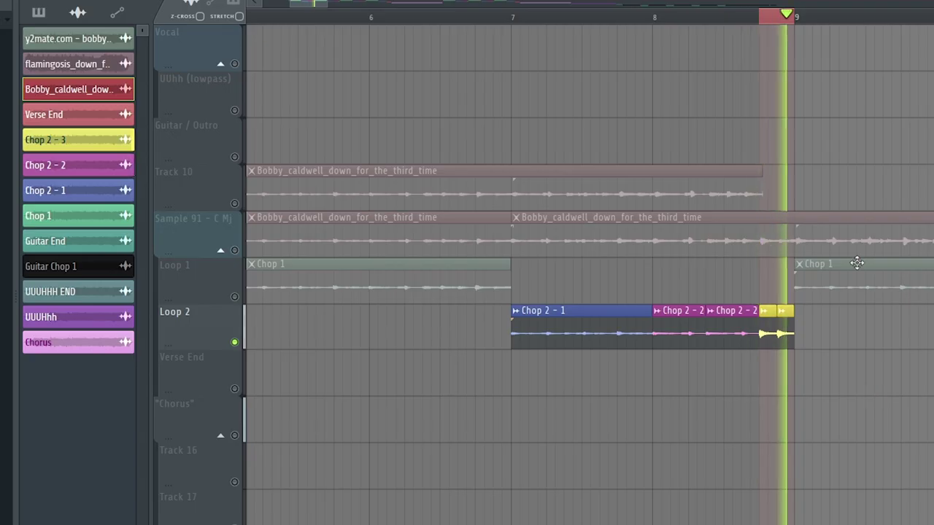
key(F9)
key(F9)
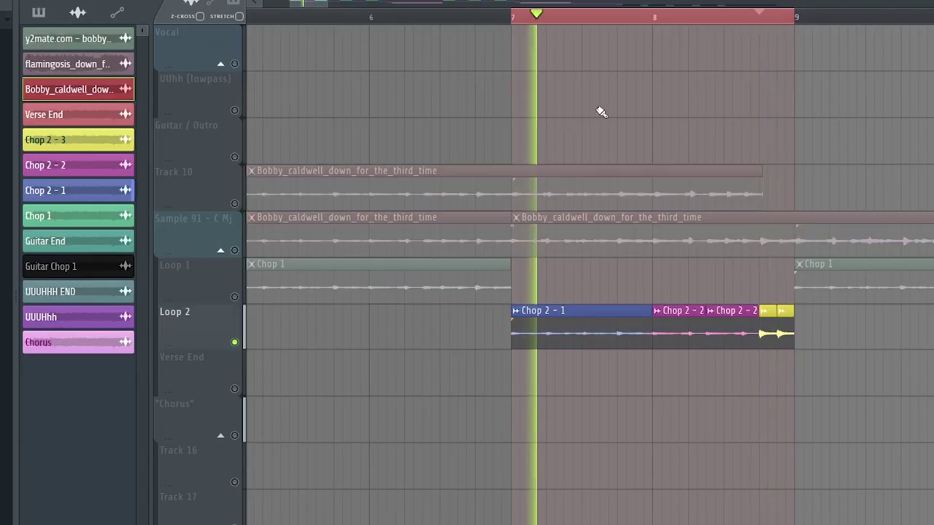
Step: Set the loop range from bar 5 to bar 9, unmute the Loop 1 track and clear the clip selection
scroll(463, 136, down, 3)
drag(439, 21, 625, 20)
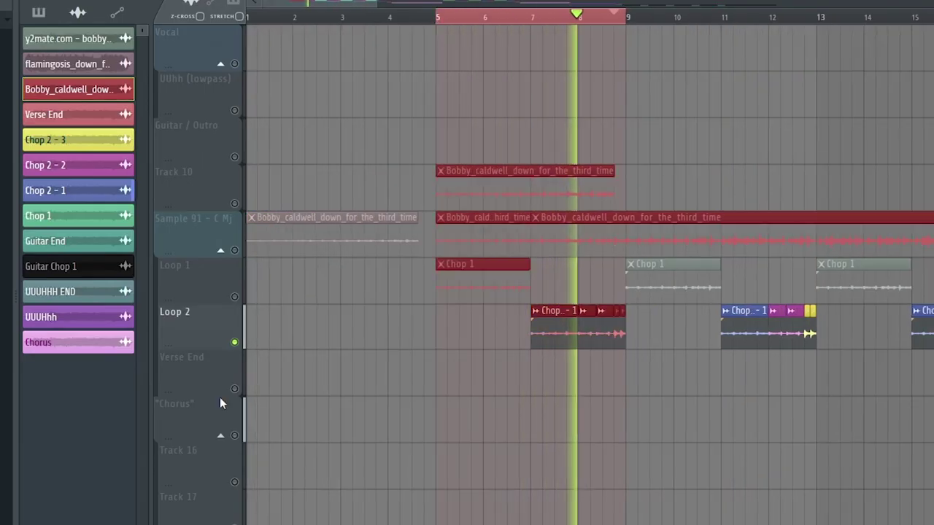
click(234, 296)
key(ctrl+d)
scroll(461, 323, up, 3)
scroll(461, 323, up, 3)
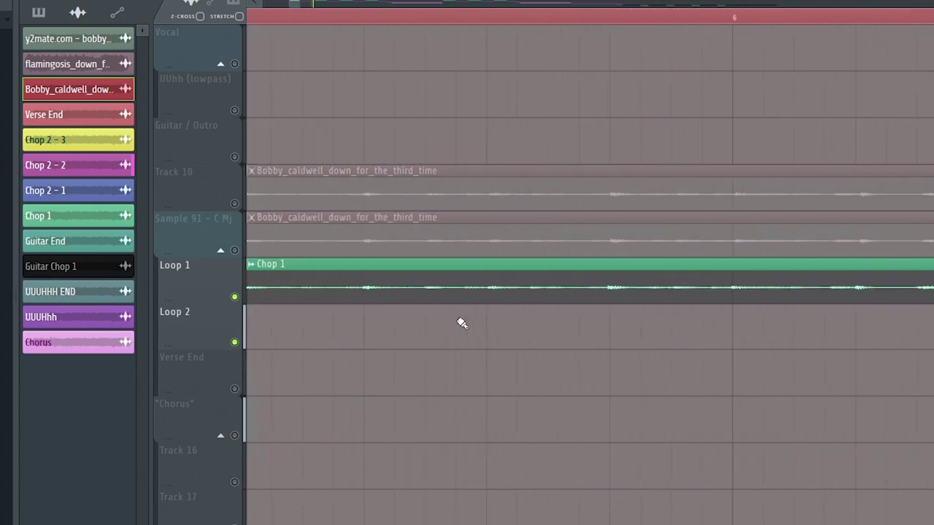
Step: Shift the loop range from bars 5–9 on to bars 17–21 and play that section
scroll(461, 323, down, 3)
scroll(461, 323, down, 3)
scroll(532, 309, down, 3)
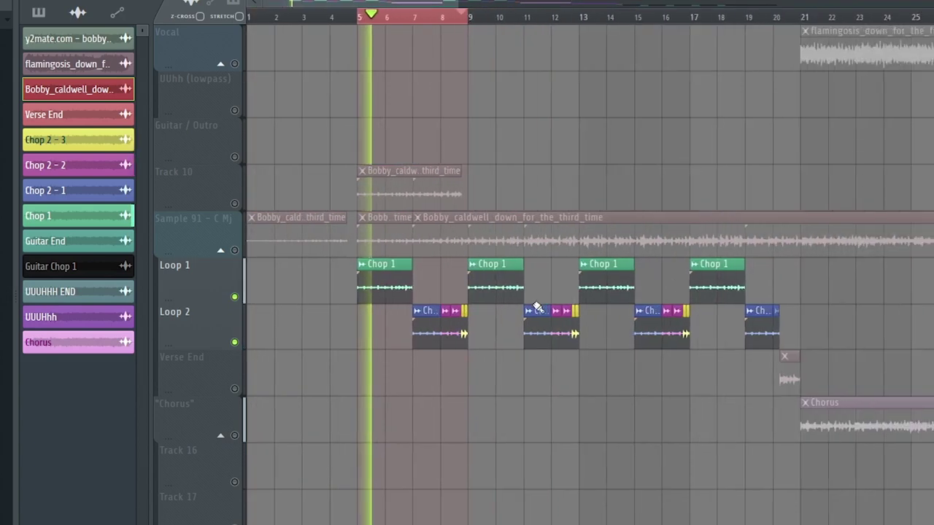
scroll(438, 365, up, 3)
scroll(358, 412, down, 4)
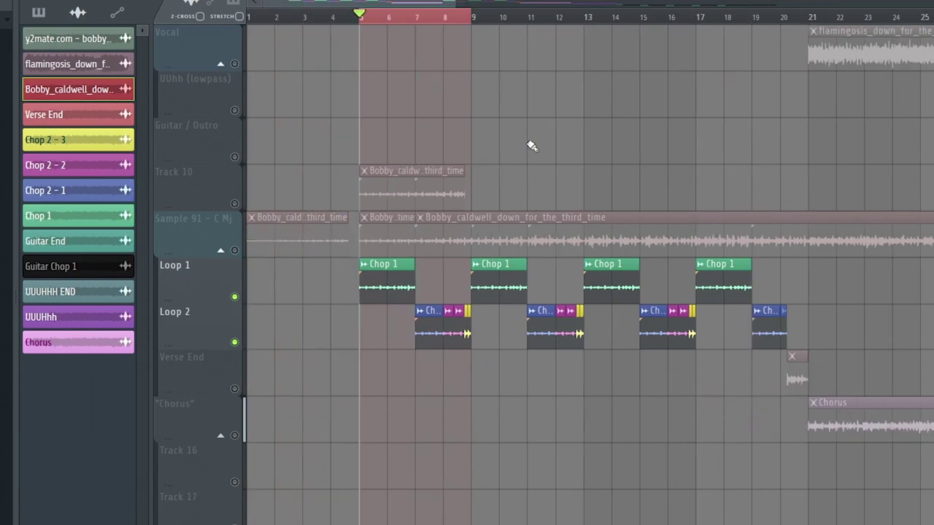
key(ctrl+Right)
key(ctrl+Right)
key(ctrl+Right)
scroll(355, 215, down, 3)
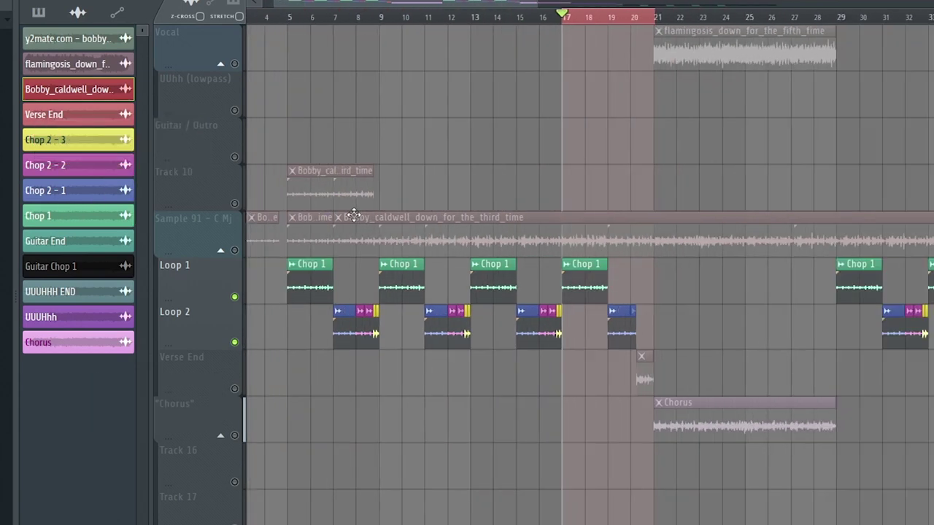
scroll(608, 360, up, 4)
key(space)
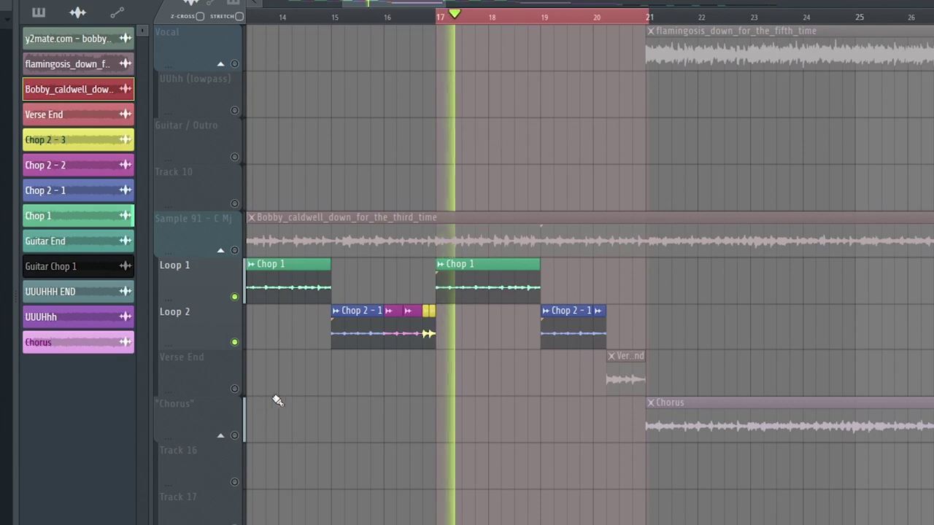
Step: Try a Chop 2 - 2 clip on Loop 1 at bar 20, trimmed to the point where Verse End begins
scroll(606, 348, up, 4)
scroll(604, 350, up, 2)
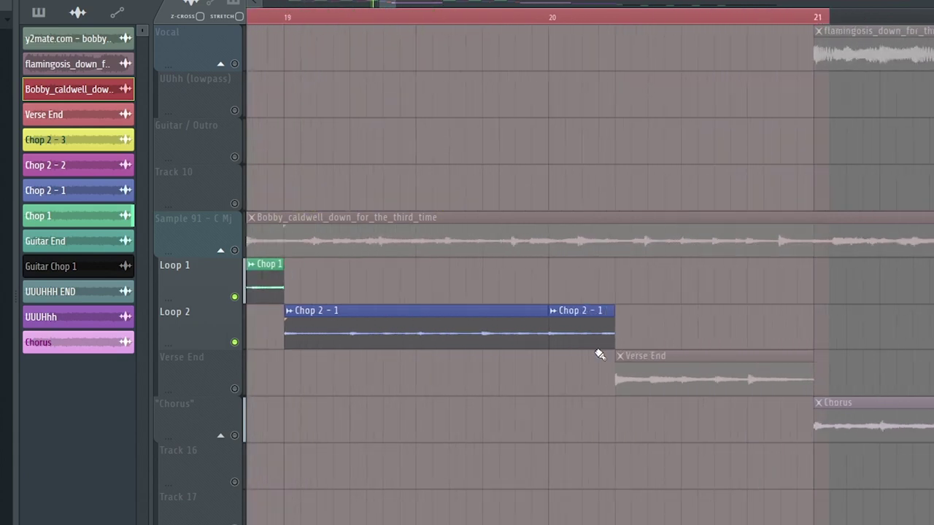
scroll(600, 354, down, 5)
drag(368, 328, 621, 273)
scroll(629, 307, up, 5)
drag(541, 279, 574, 276)
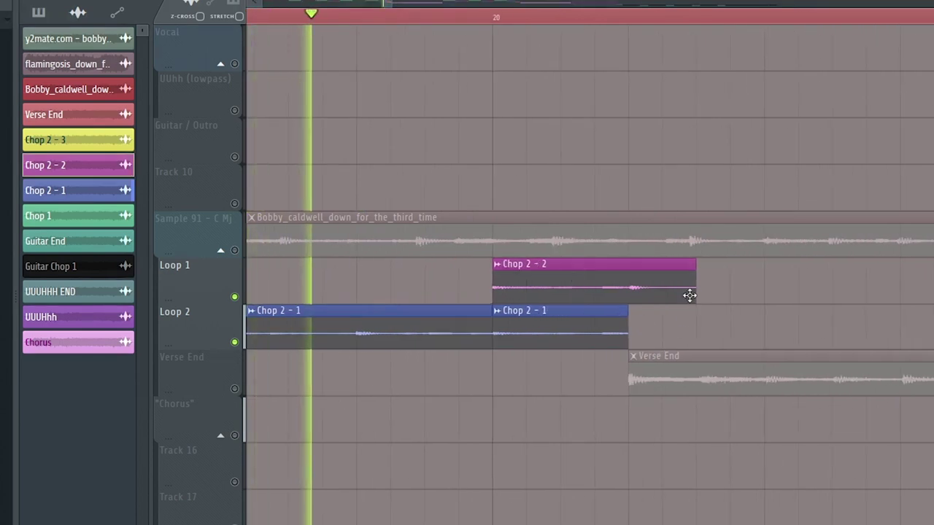
drag(695, 291, 627, 279)
right_click(614, 281)
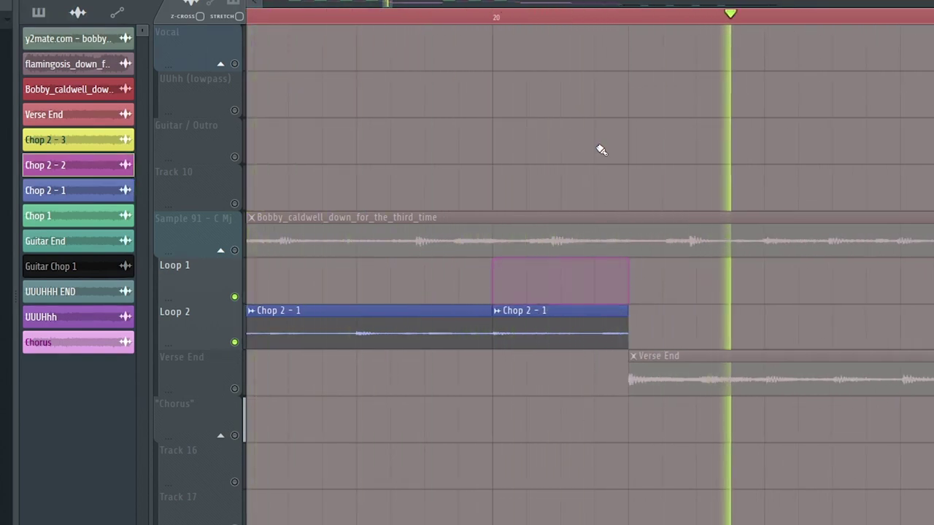
Step: Unmute the Verse End track and play from midway between bars 19 and 20
scroll(626, 183, down, 2)
click(234, 388)
scroll(370, 56, down, 2)
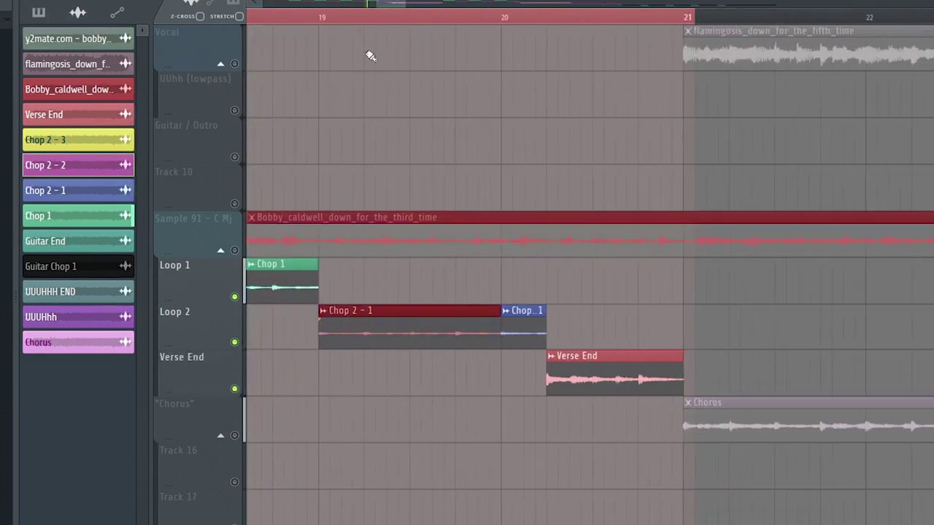
right_click(452, 436)
click(444, 15)
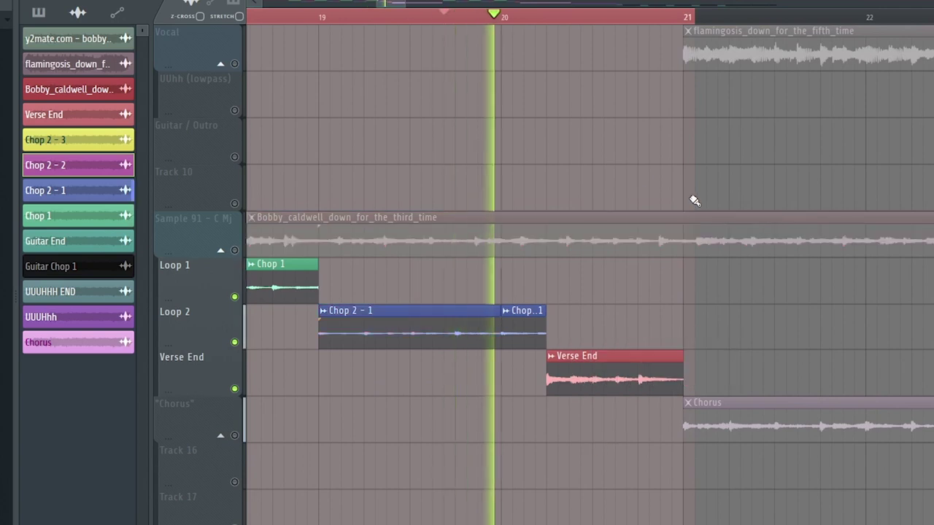
Step: Solo the "Chorus" track and set the loop range from bar 21 to bar 29
scroll(634, 325, down, 1)
scroll(637, 328, down, 3)
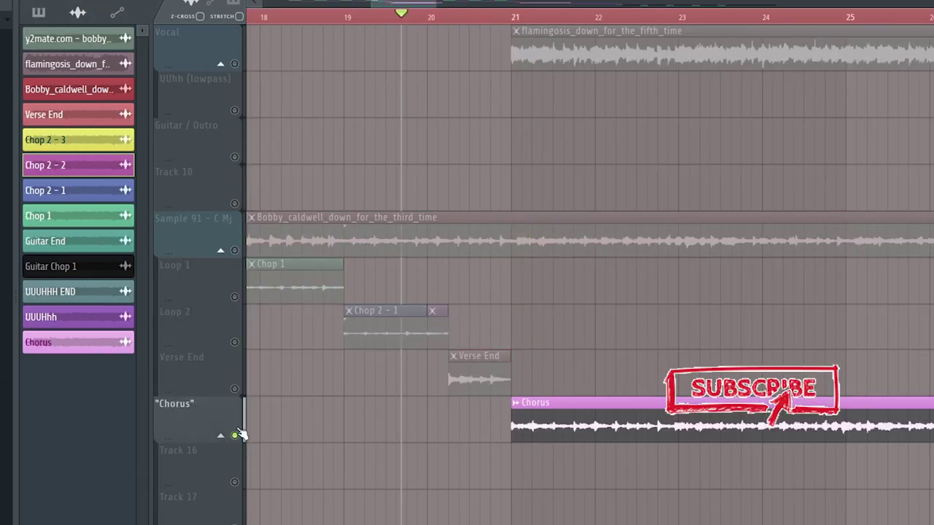
scroll(406, 267, up, 3)
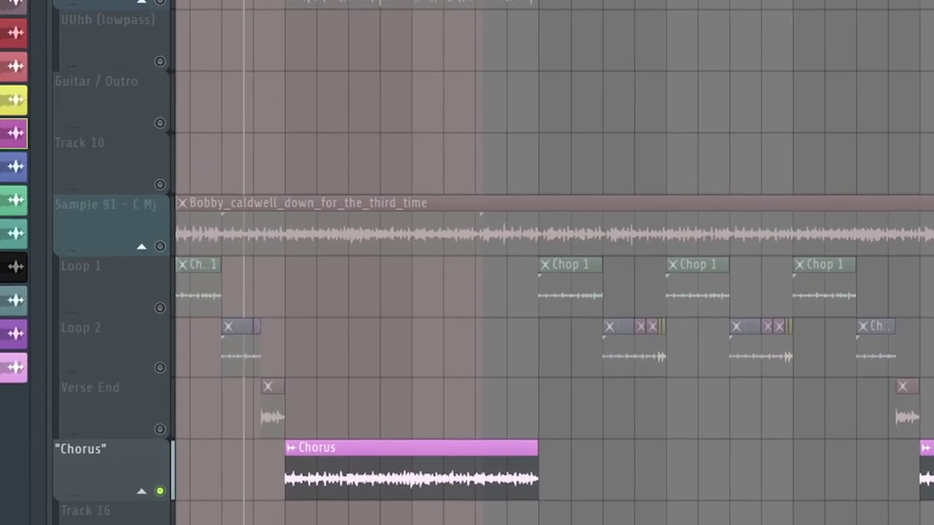
drag(288, 0, 302, 1)
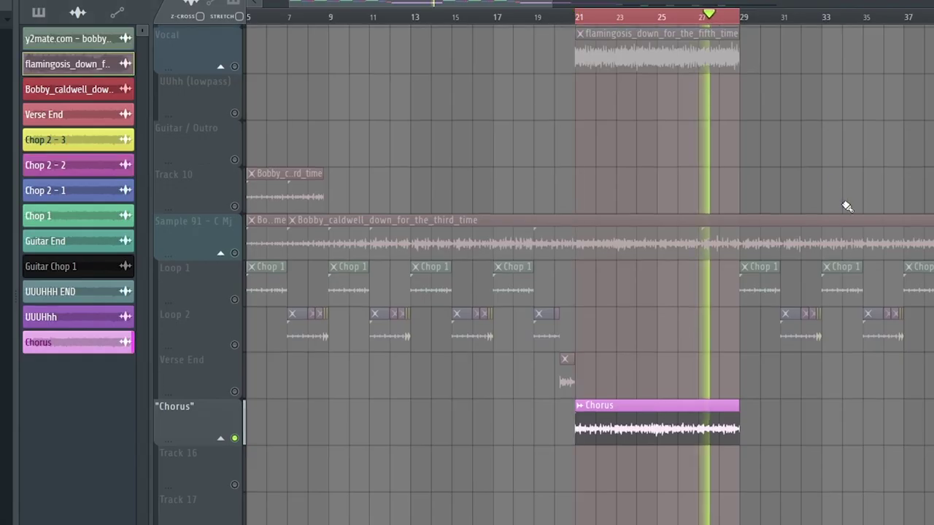
Step: Extend the loop range past bar 41, clear the clip selection, and unmute the Loop 1 and Loop 2 tracks
scroll(846, 207, up, 3)
drag(727, 16, 933, 16)
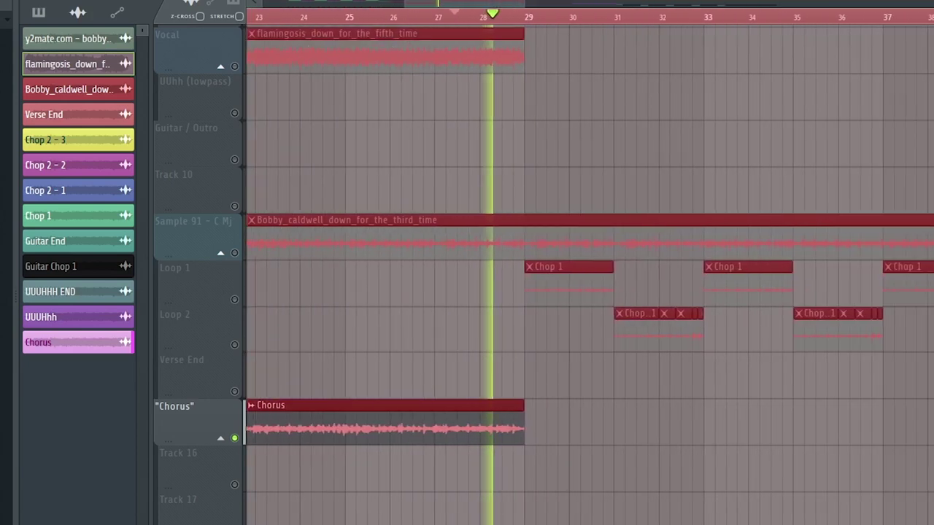
key(ctrl+d)
click(234, 299)
click(234, 345)
scroll(283, 258, down, 3)
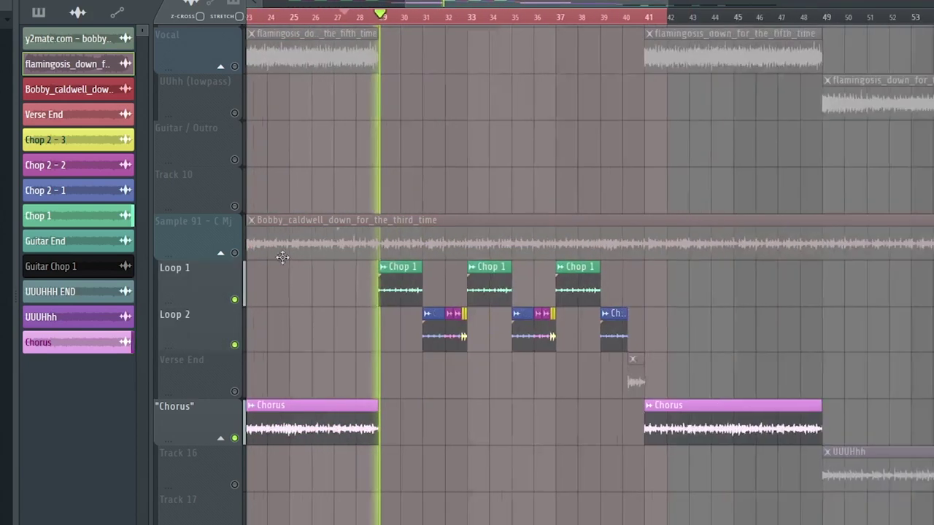
Step: Set the loop range from bar 49 to bar 57 around the UUUHhh section
scroll(628, 141, up, 3)
ctrl+click(594, 15)
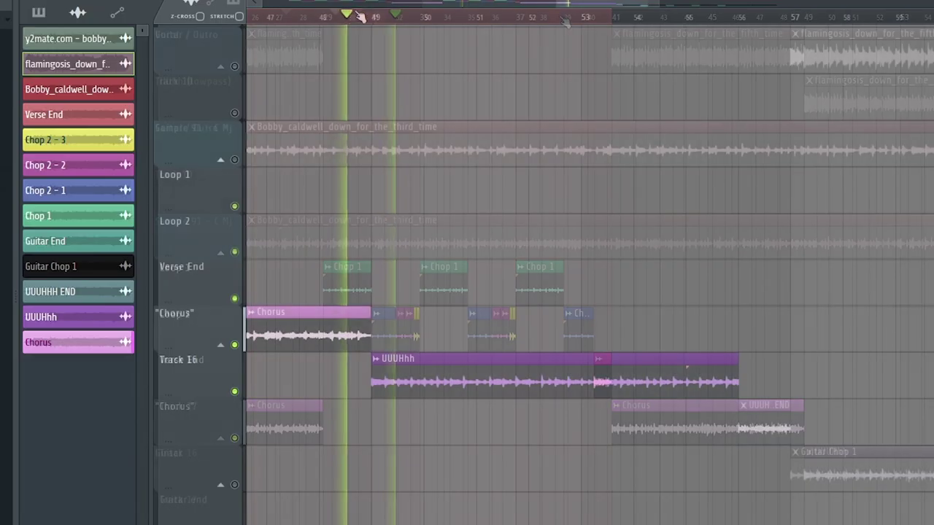
scroll(377, 17, up, 3)
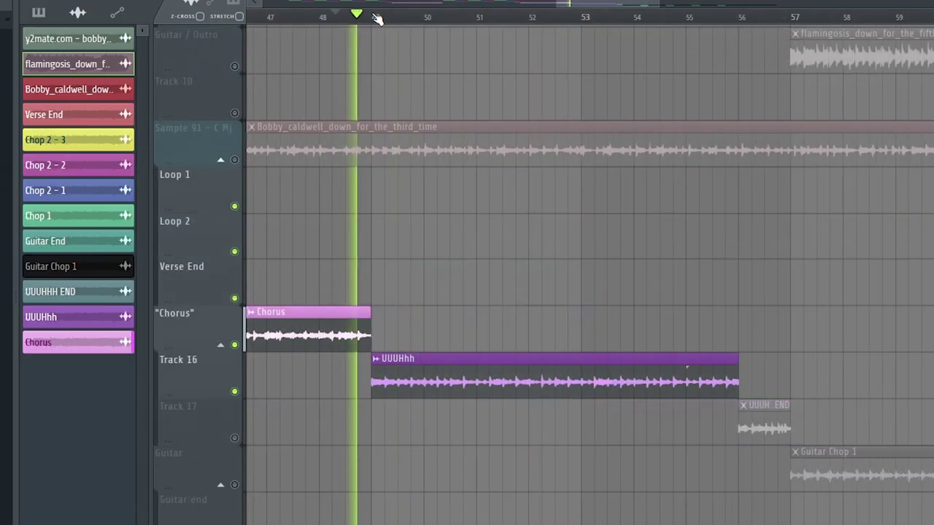
drag(377, 17, 787, 27)
Step: Examine the sample settings of the UUUHhh clip on Track 16, including its volume and time stretching
double_click(563, 386)
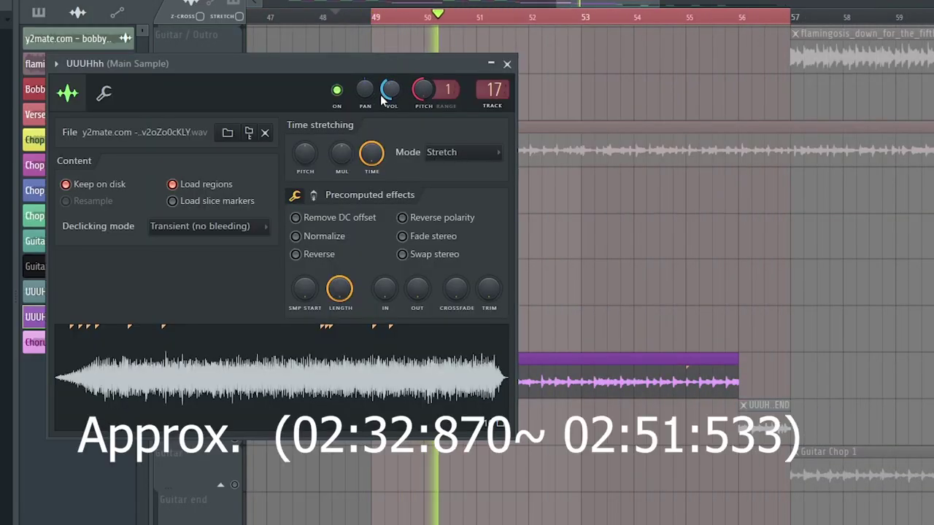
right_click(379, 94)
click(394, 103)
click(507, 63)
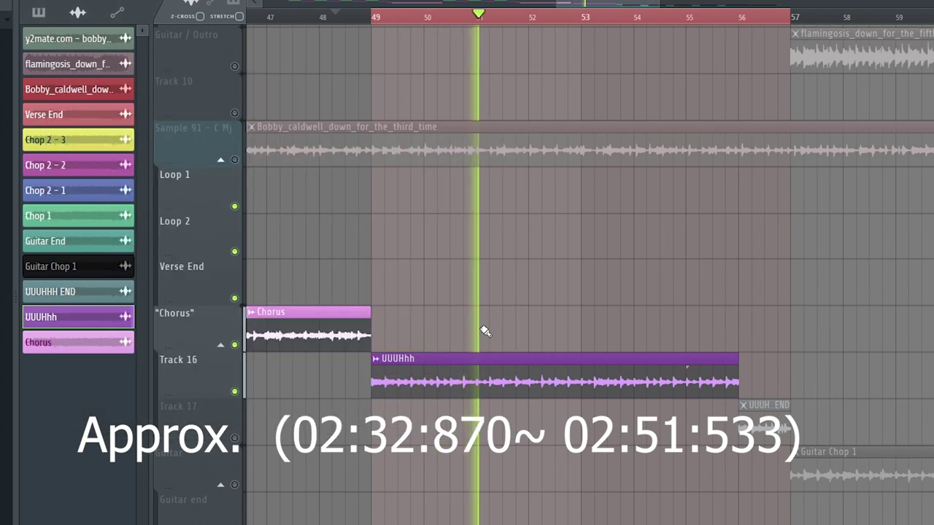
double_click(467, 360)
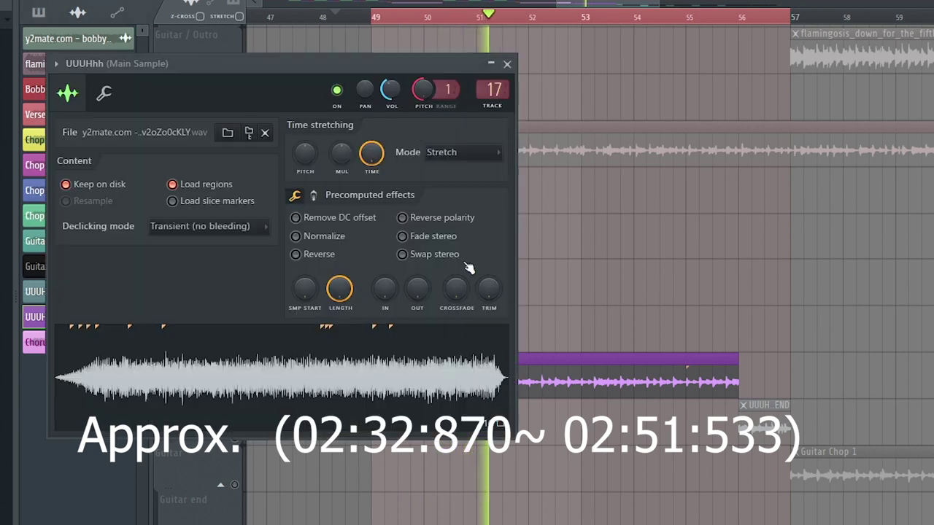
click(507, 64)
scroll(298, 450, down, 1)
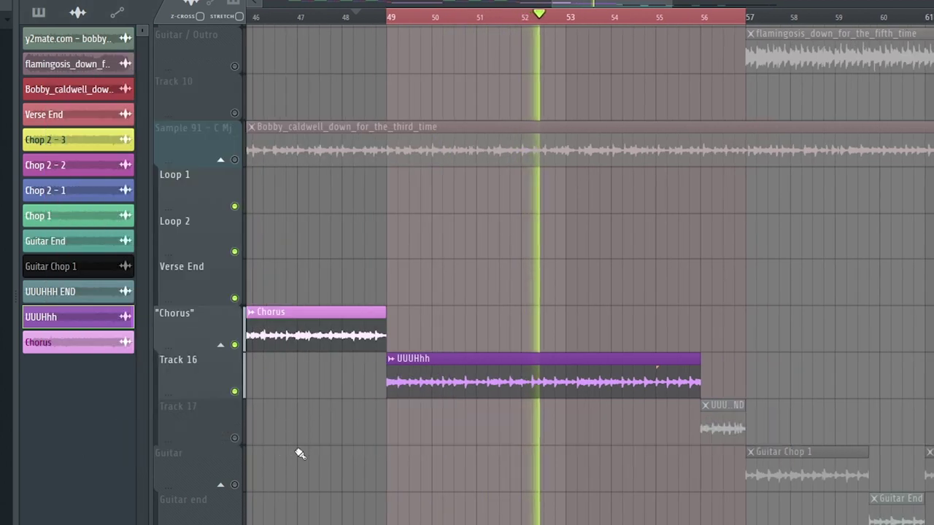
Step: Unmute Track 17, briefly view the channel rack, and stop playback
click(234, 438)
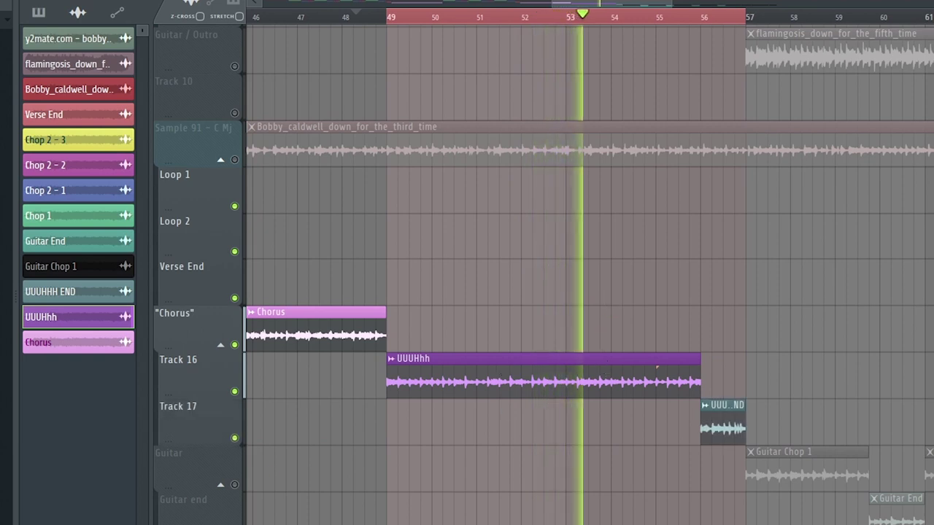
key(F6)
key(F6)
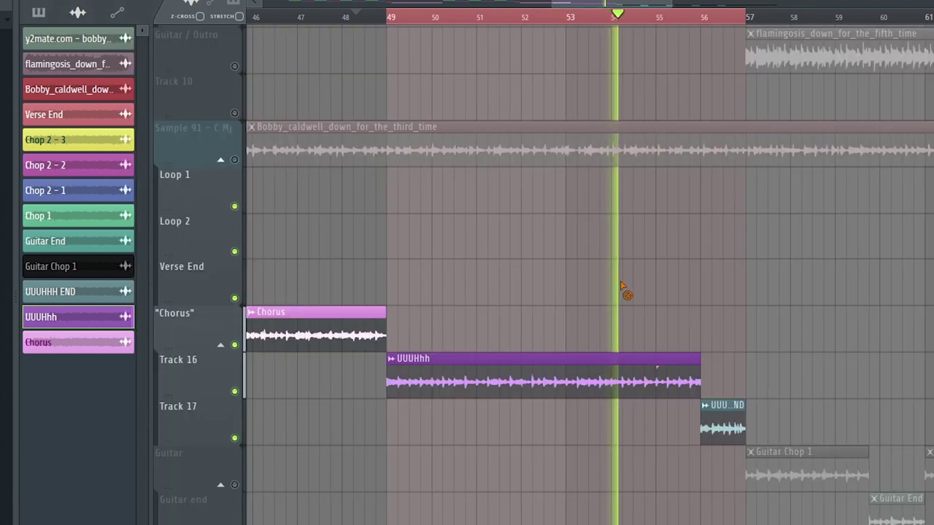
key(space)
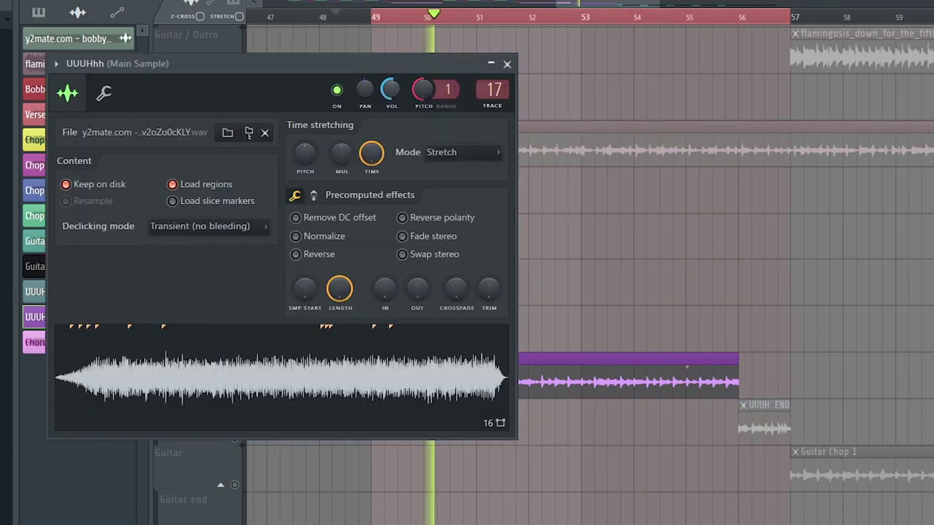
Step: Route the UUUHhh sample to mixer track 18 and add Fruity parametric EQ 2 in that track's slot 3
right_click(377, 92)
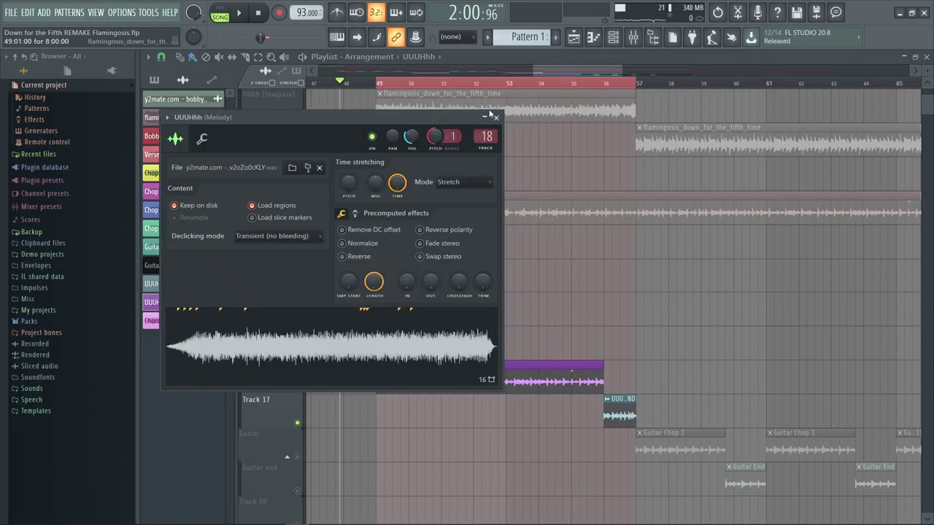
click(487, 135)
click(781, 209)
Step: Load the 20Hz + 18kHz cut preset and create an automation clip for the EQ's band 1 frequency over bars 49 to 57
right_click(487, 102)
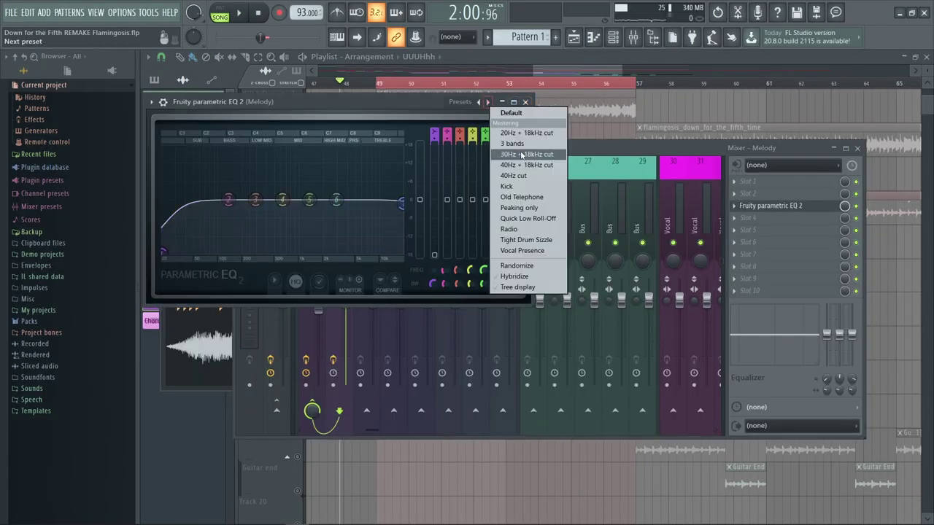
click(521, 133)
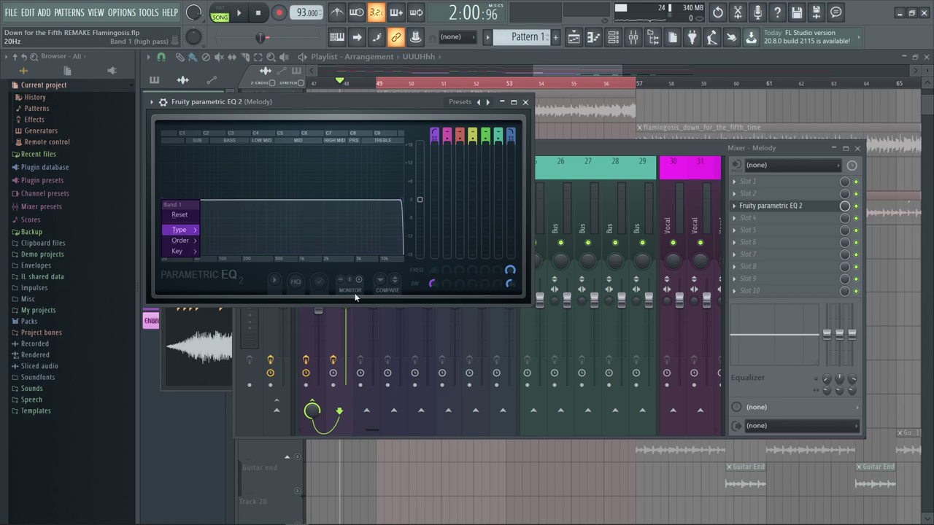
right_click(439, 271)
click(484, 342)
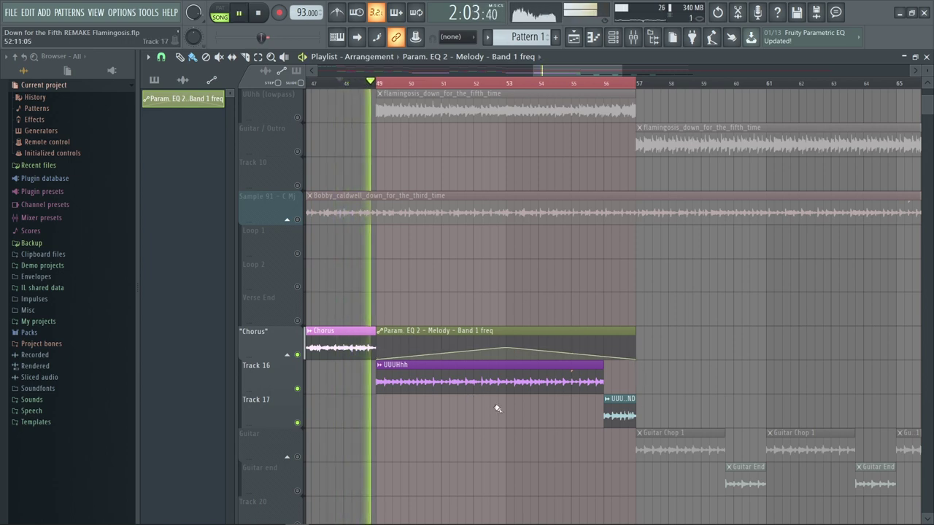
Step: Add a second Fruity parametric EQ 2 in slot 4 of the Melody mixer track with the 20Hz + 18kHz cut preset
click(615, 40)
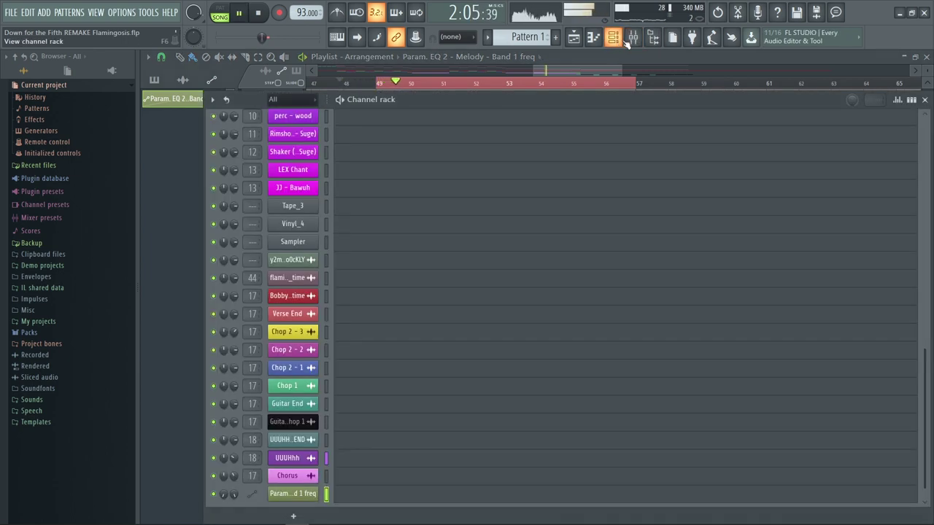
click(619, 39)
click(593, 39)
click(614, 39)
click(635, 39)
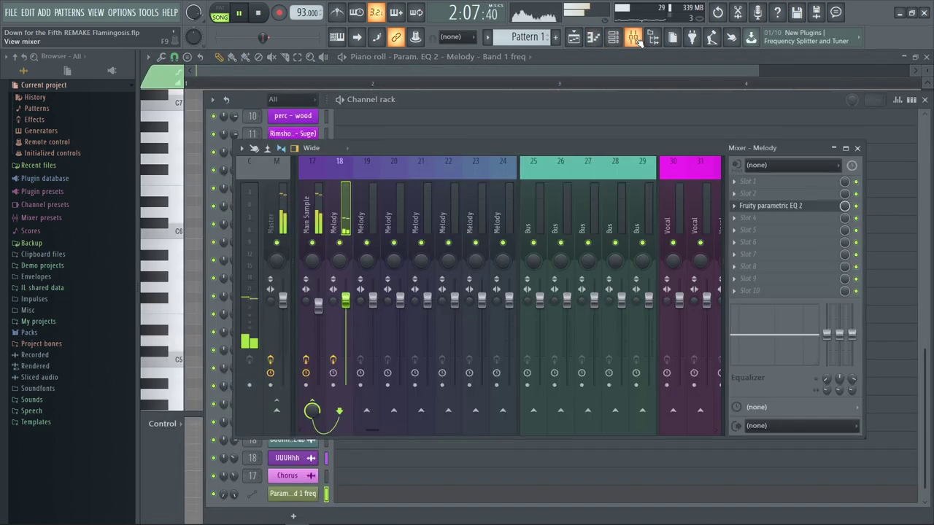
click(803, 217)
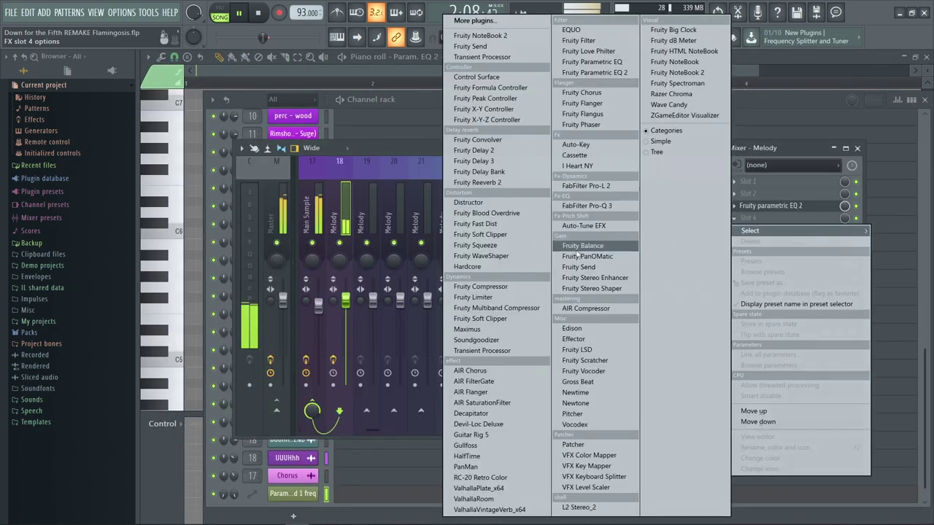
click(613, 73)
right_click(505, 119)
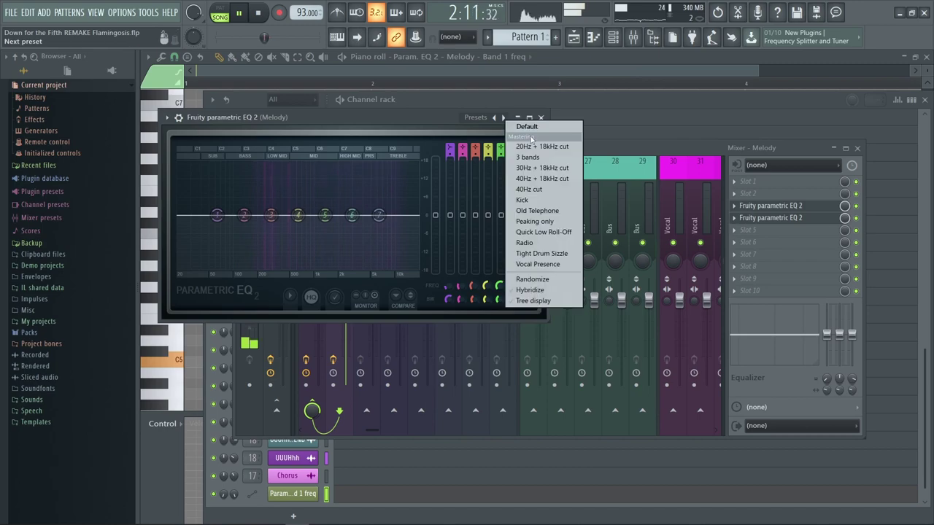
click(526, 147)
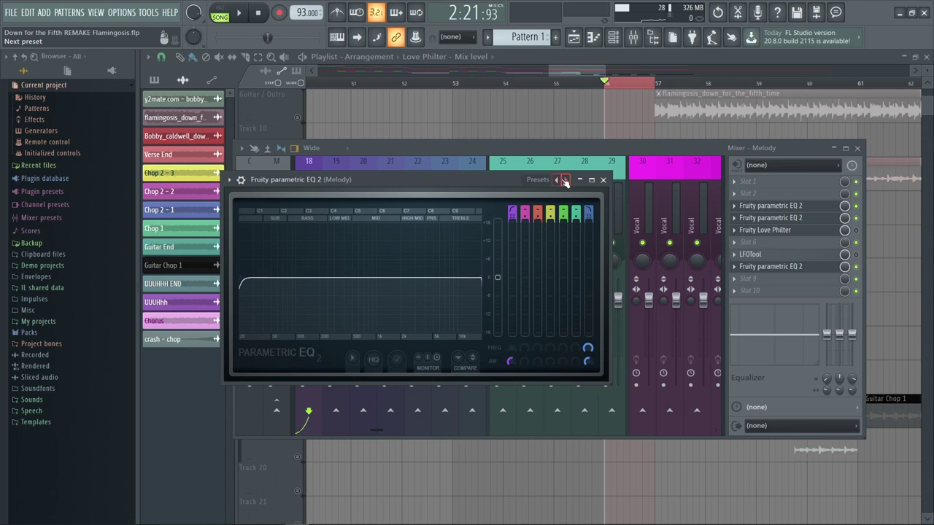
Step: View the presets of the slot 8 Fruity parametric EQ 2, start playback, and check its band 7 frequency
click(565, 180)
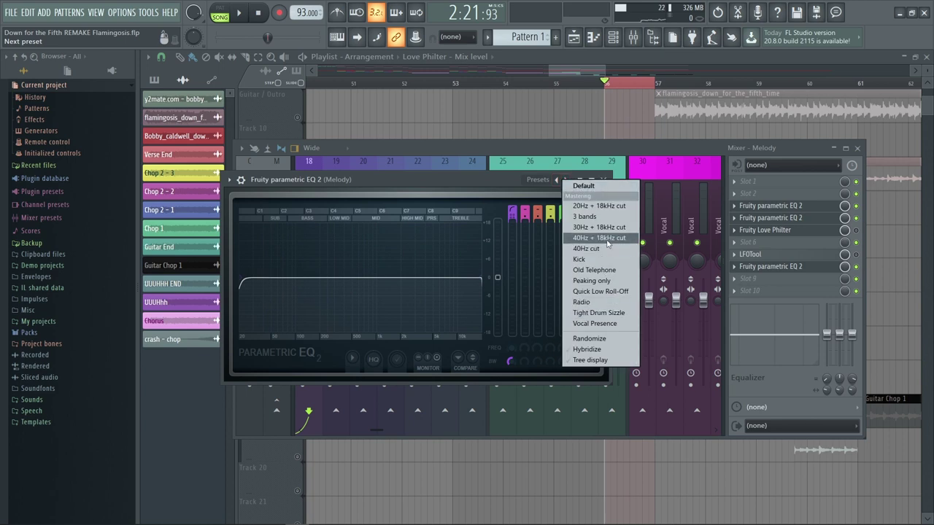
click(458, 187)
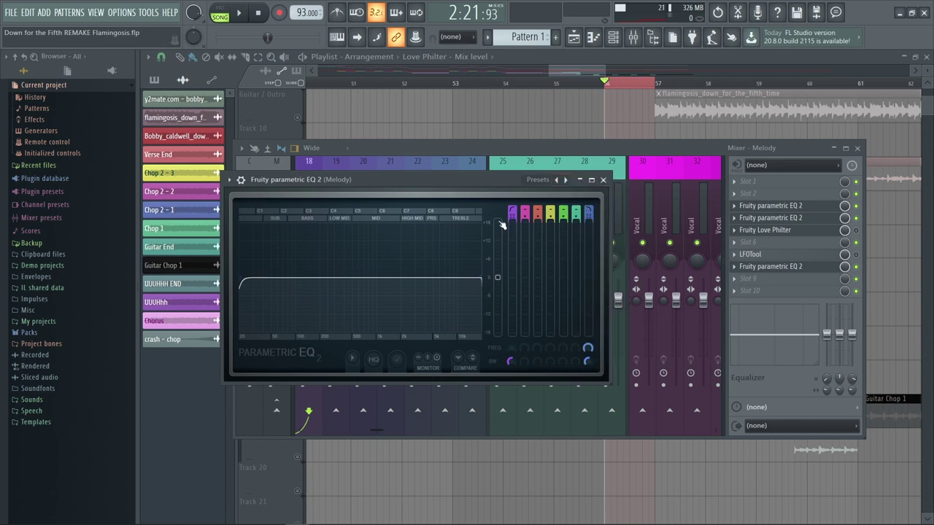
key(space)
mouse_move(588, 349)
mouse_down()
mouse_move(588, 430)
mouse_move(588, 349)
mouse_up()
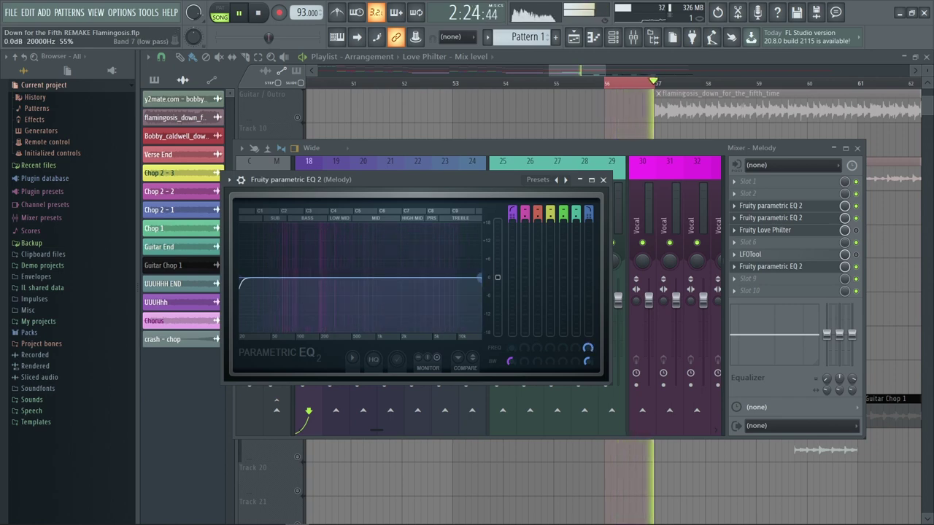
Step: Stop playback and create an automation clip for the slot 8 Fruity parametric EQ 2's band 7 frequency over bar 56
key(space)
right_click(589, 348)
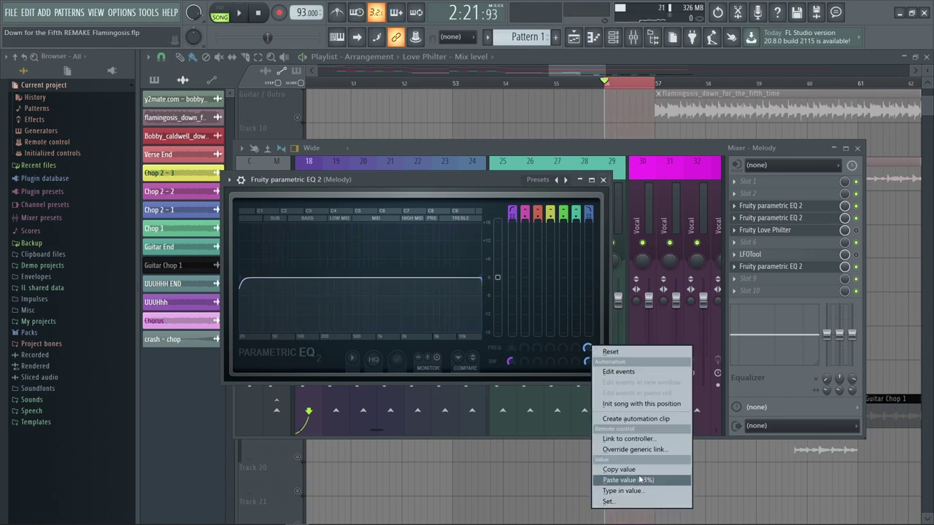
click(631, 418)
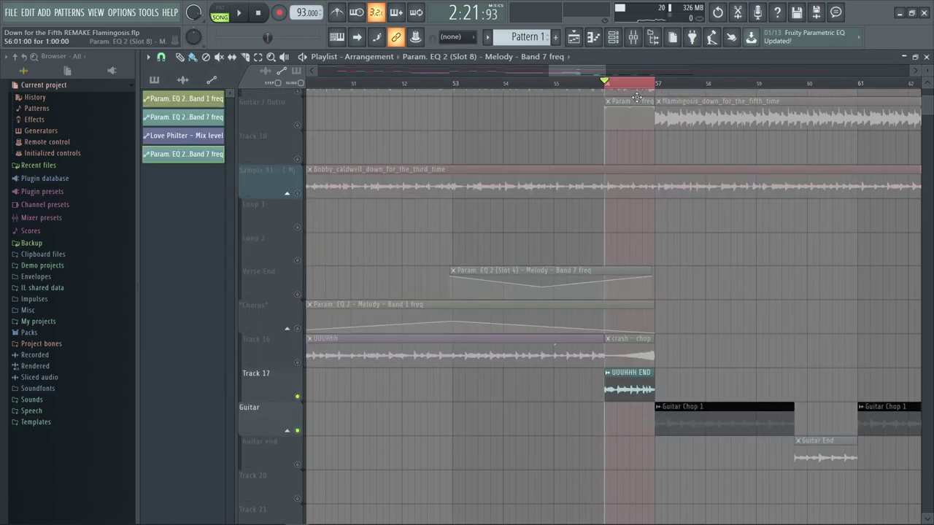
Step: Shape the slot 8 band 7 automation under UUUHHH END into two falling curves ending at bar 57, undoing the stray tension move
scroll(637, 426, up, 4)
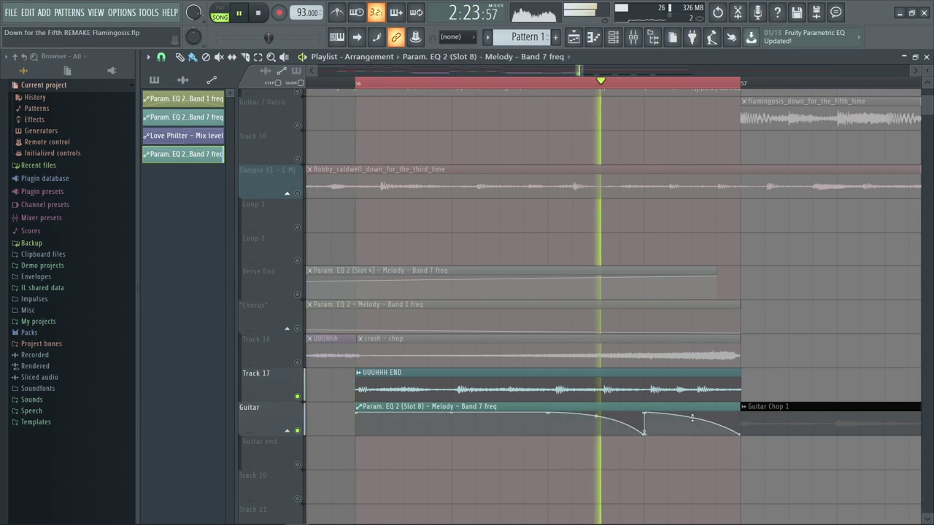
scroll(712, 434, down, 3)
scroll(440, 433, up, 5)
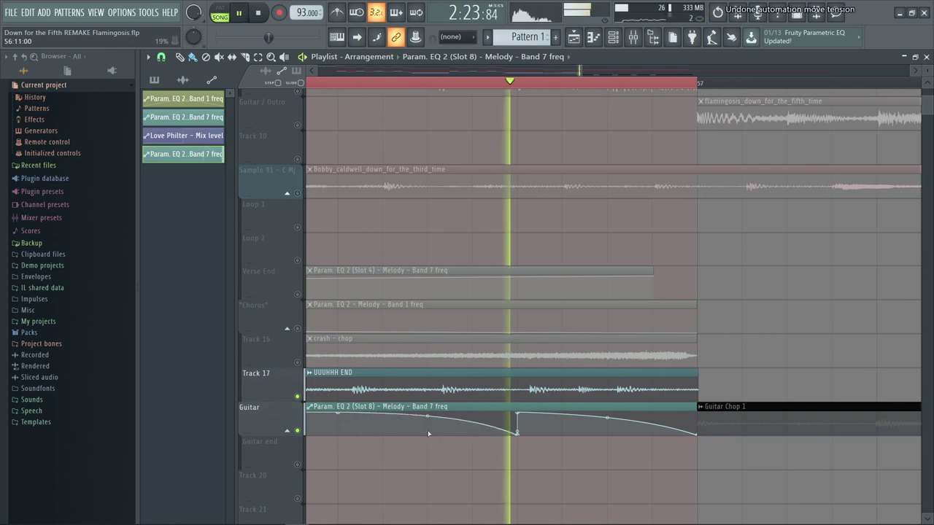
key(ctrl+z)
key(space)
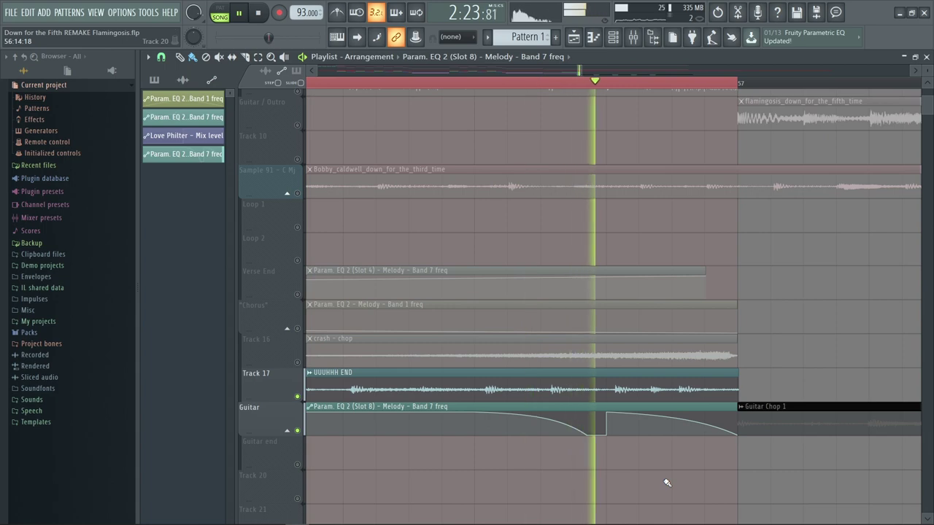
Step: Move the crash - chop clip on Track 16 earlier so that it ends at bar 57
scroll(531, 314, down, 5)
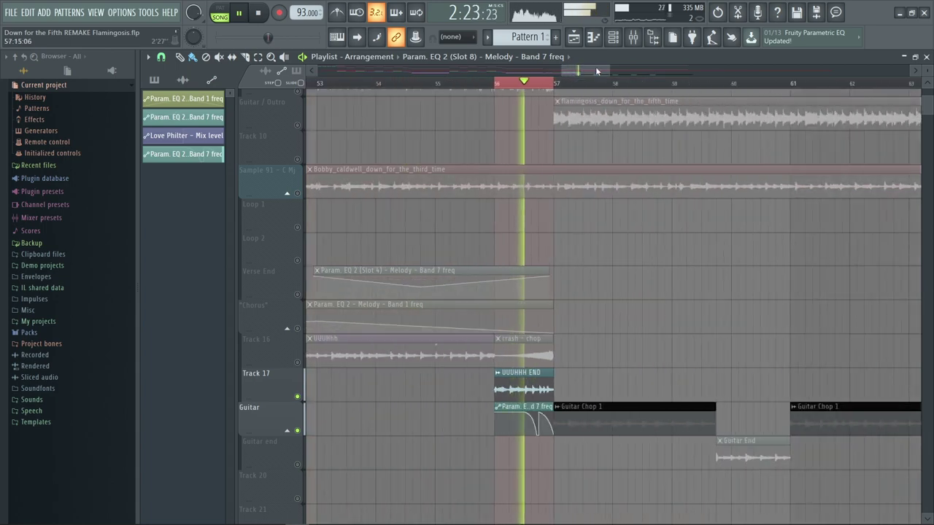
ctrl+click(616, 84)
click(637, 398)
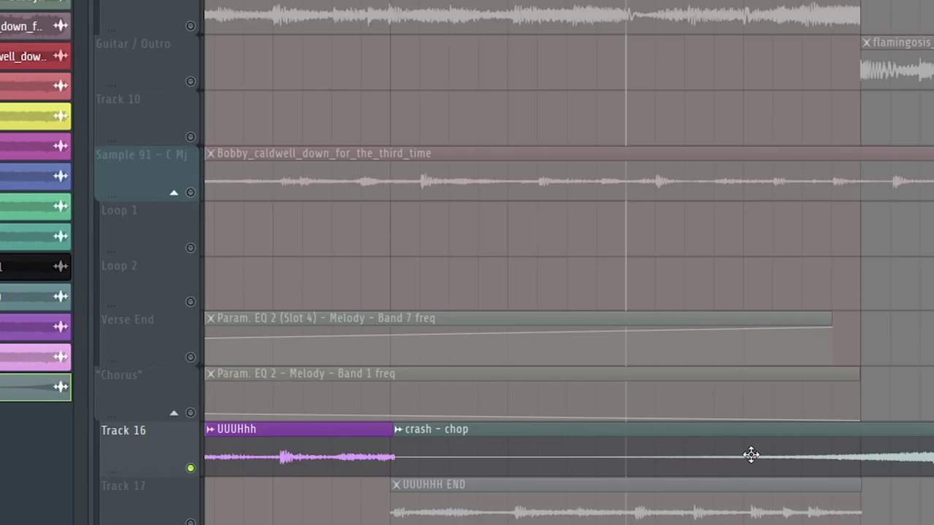
drag(751, 455, 589, 436)
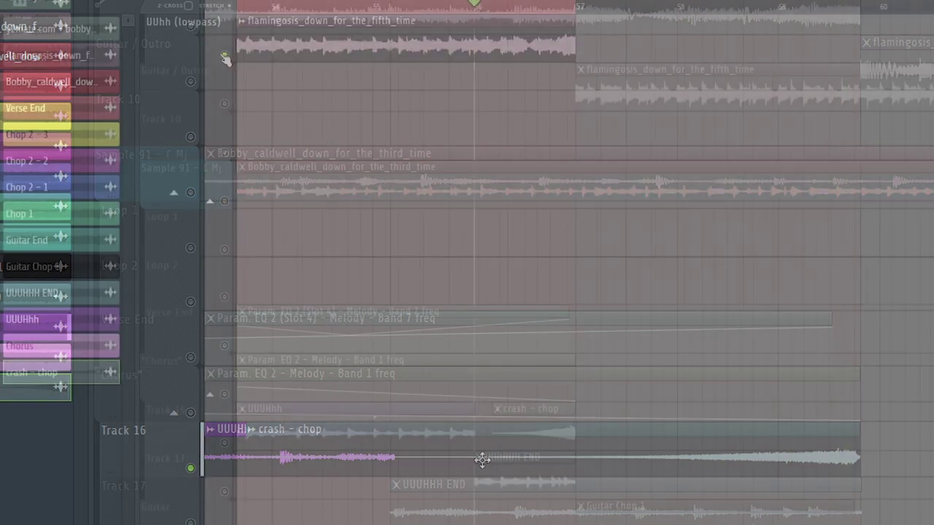
Step: Examine the Bobby Caldwell sample's marked regions in Edison and play Guitar Chop 1, about 4:08.864 to 4:16.048
scroll(535, 35, up, 3)
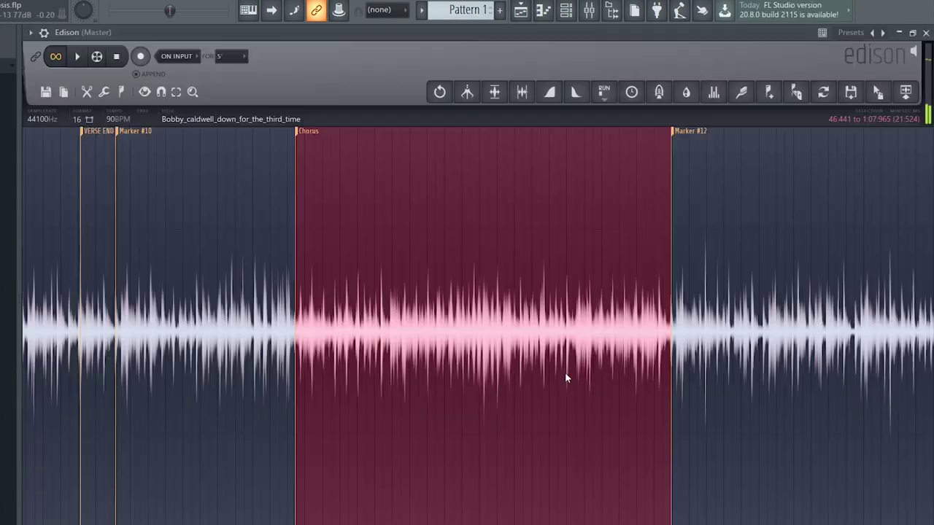
scroll(484, 334, down, 5)
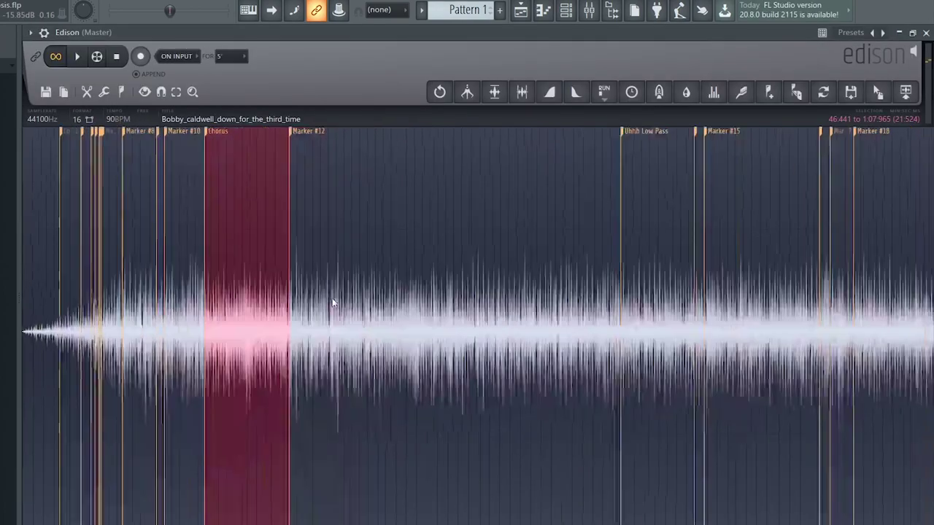
scroll(898, 262, up, 4)
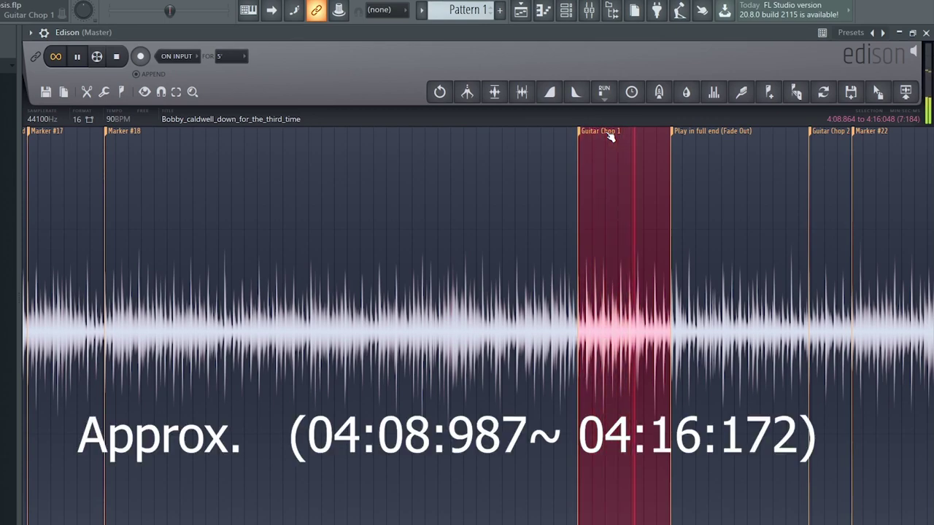
Step: Play the Guitar Chop 1 and Guitar End clips in the playlist, with the time selection extended to bar 61
click(523, 12)
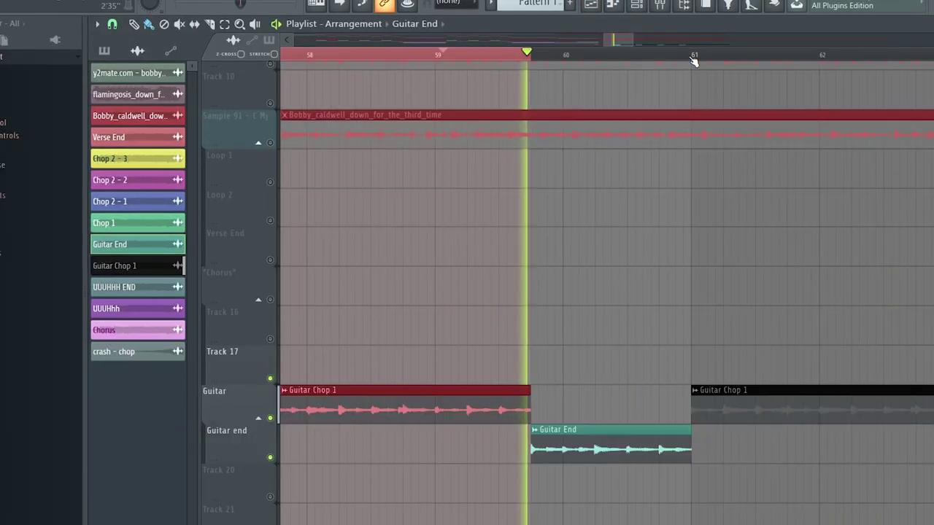
ctrl+click(693, 61)
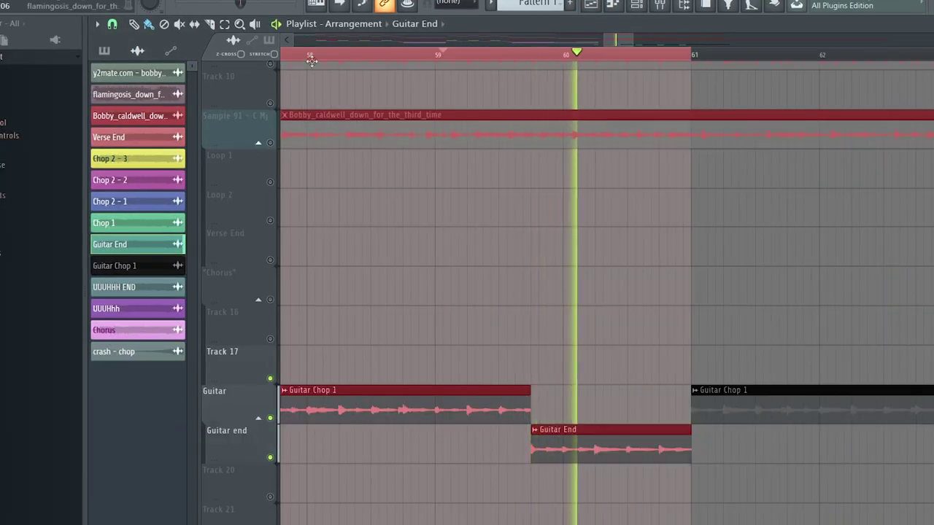
drag(690, 57, 531, 57)
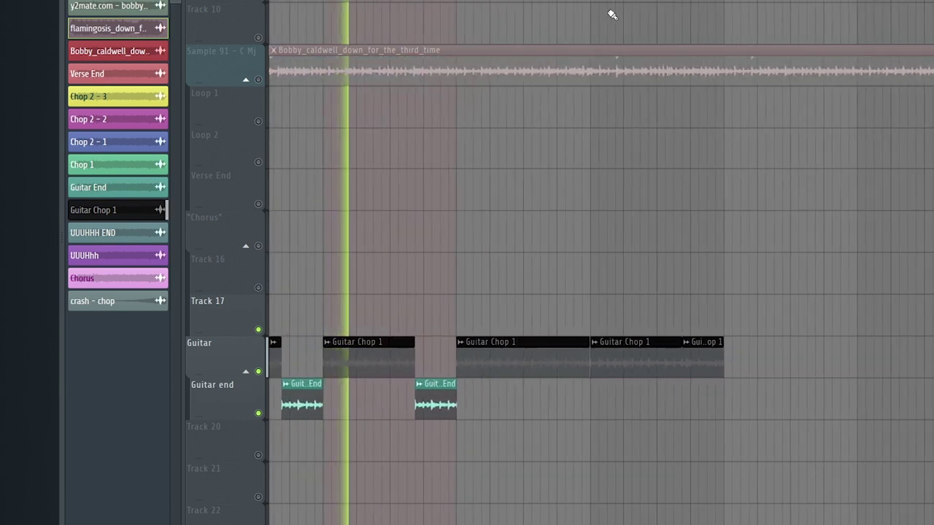
Step: Select the closing run of Guitar Chop 1 clips and preview the sample's "Play in full end (Fade Out)" region in Edison
drag(323, 6, 731, 7)
click(771, 209)
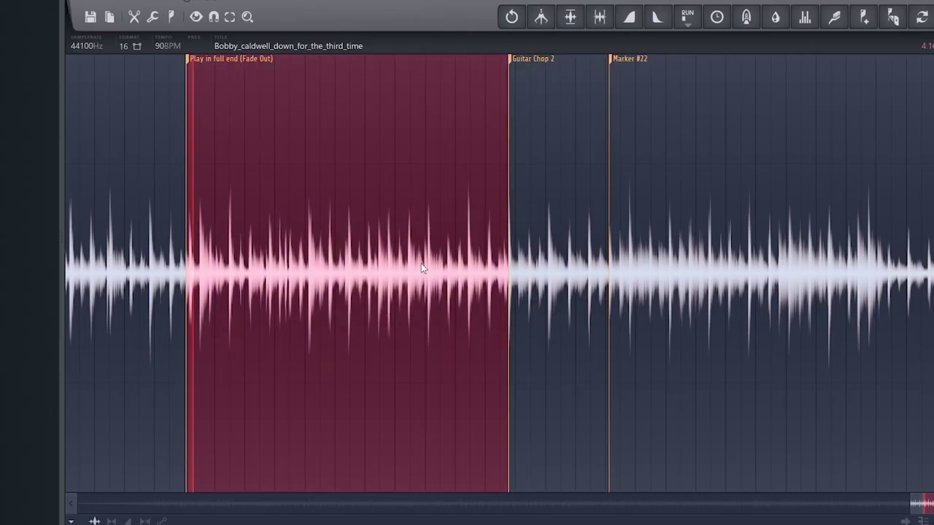
scroll(421, 264, down, 2)
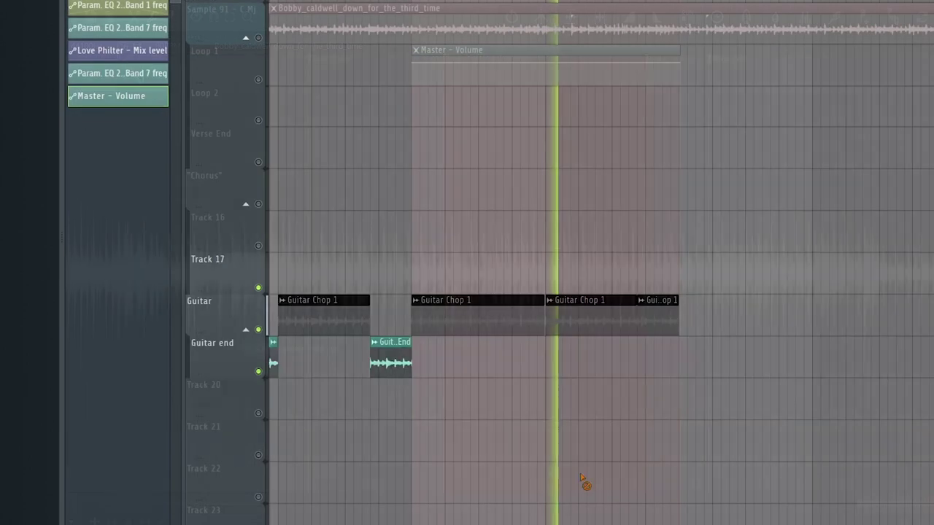
Step: Enable the Loop 1 track holding the Master - Volume automation and copy the value of the clip's first point
scroll(469, 88, down, 3)
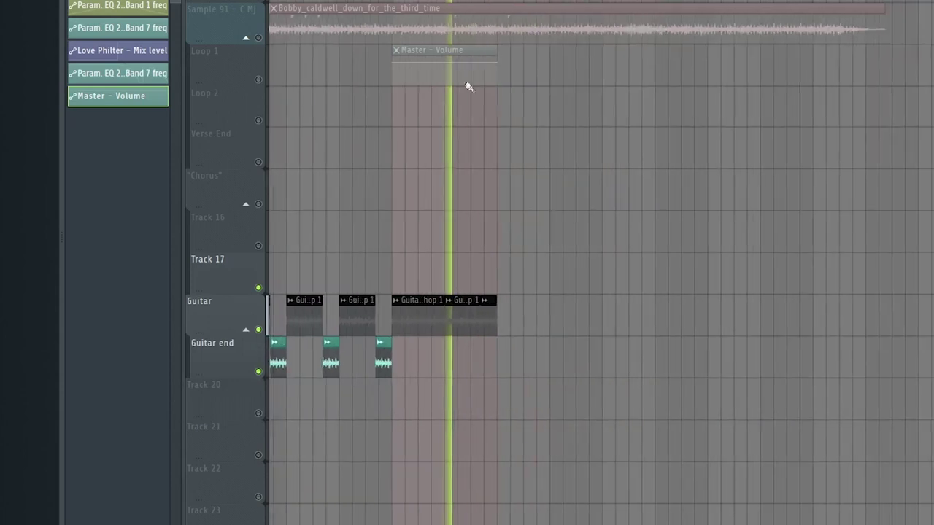
click(258, 79)
scroll(492, 87, up, 3)
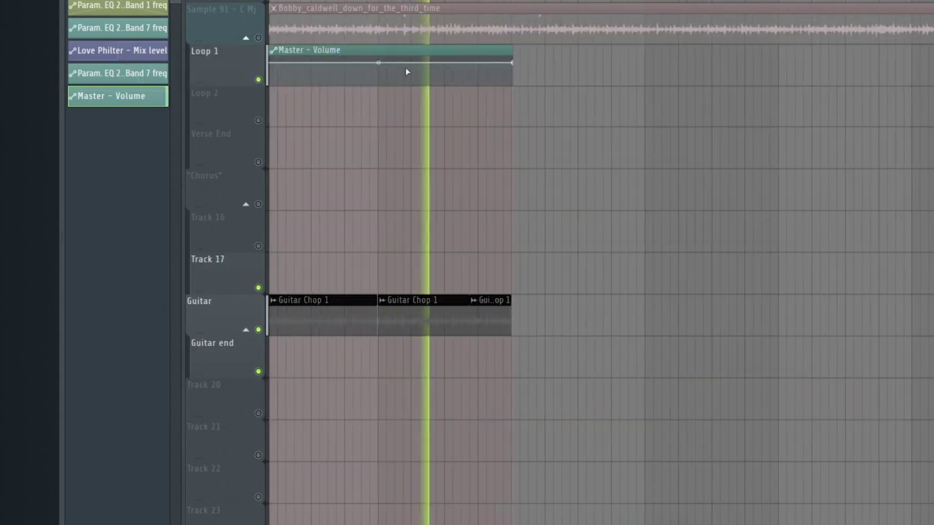
scroll(385, 88, down, 2)
right_click(297, 62)
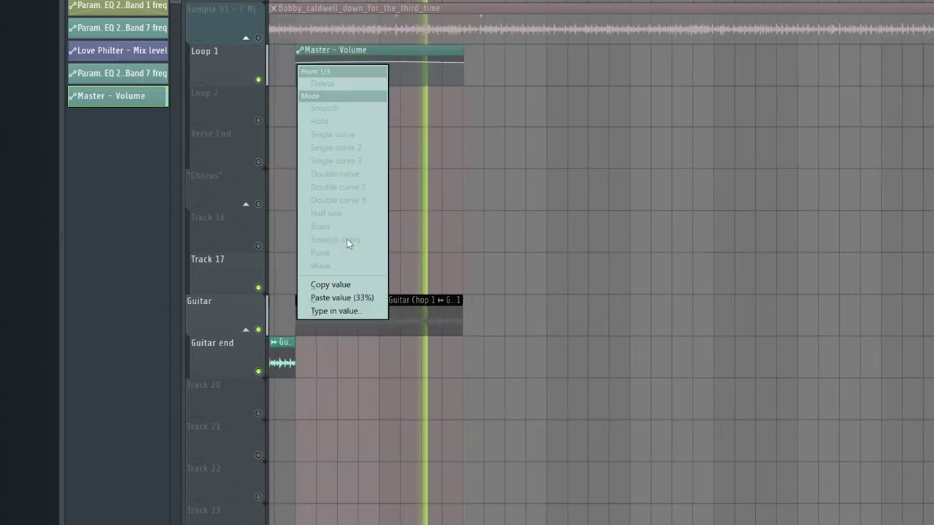
click(332, 284)
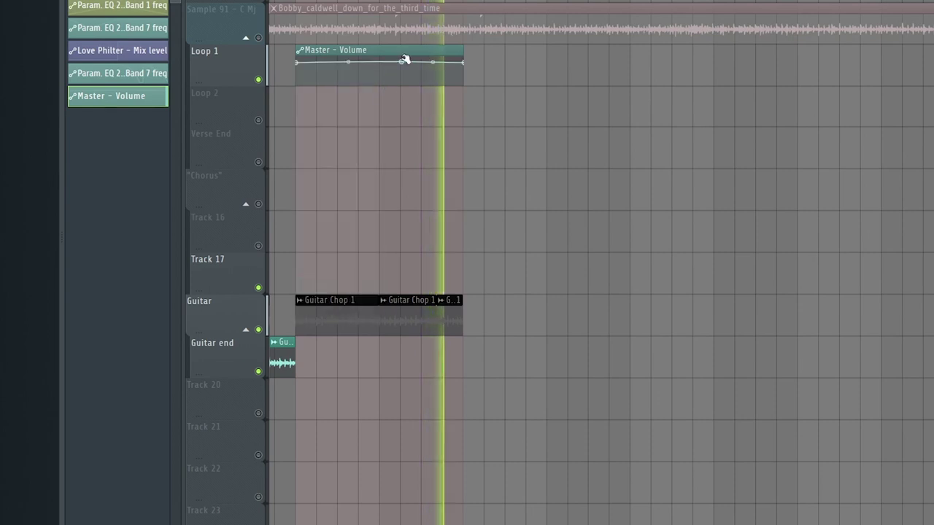
Step: Paste the copied value into the Master - Volume clip's middle point and curve the end down to zero just past the last guitar chop
right_click(401, 61)
click(446, 295)
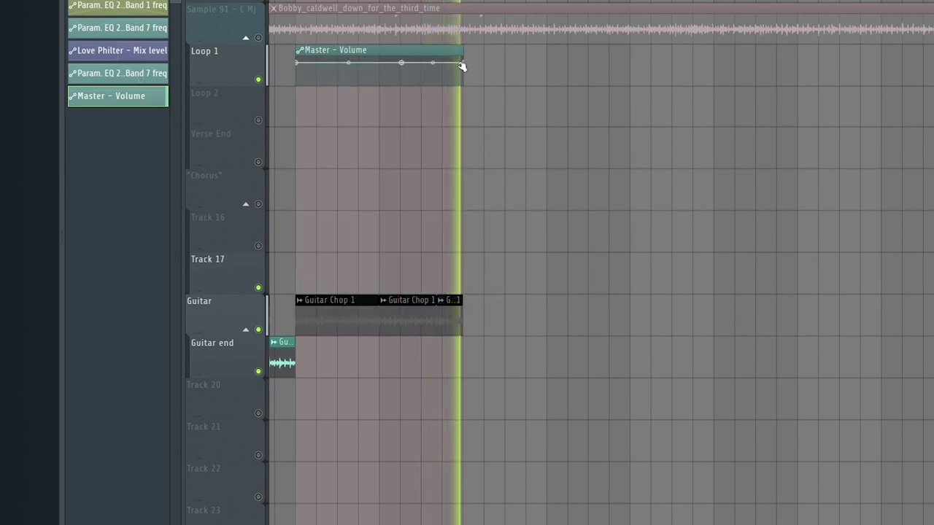
drag(462, 64, 439, 67)
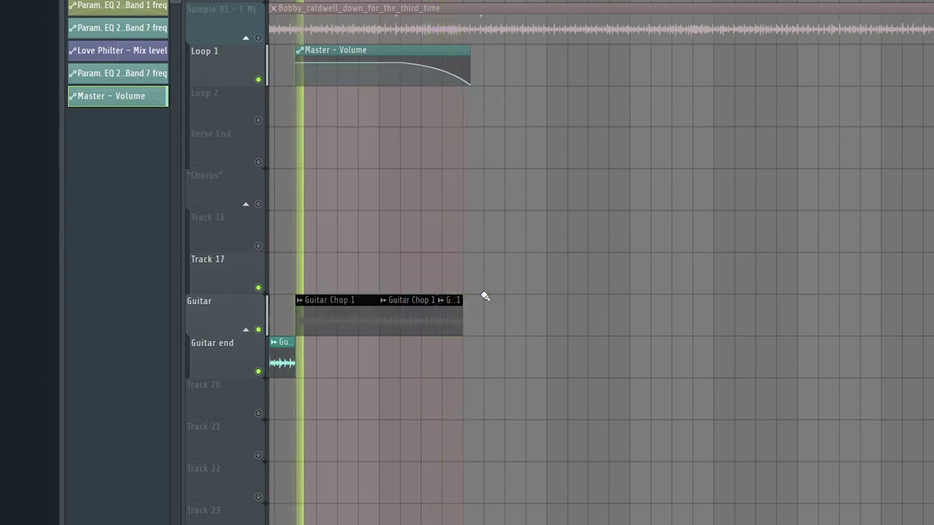
click(399, 1)
scroll(446, 121, up, 3)
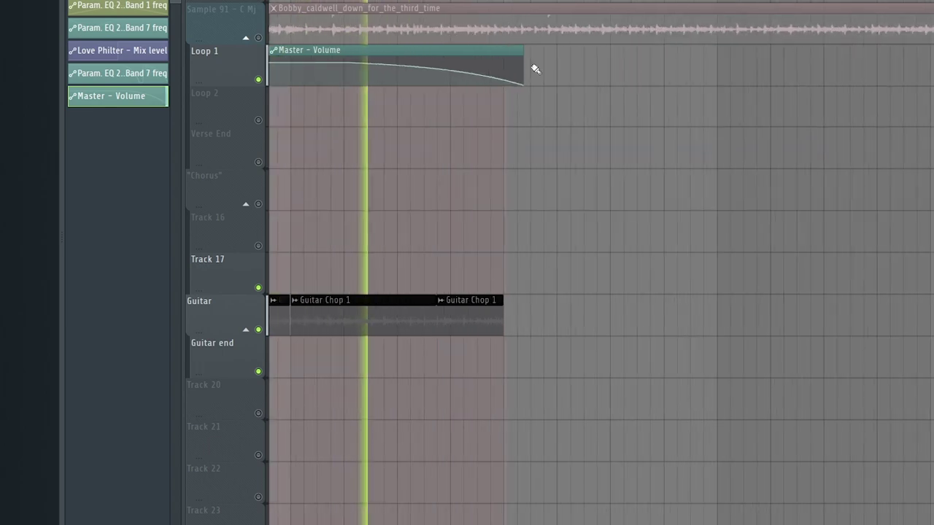